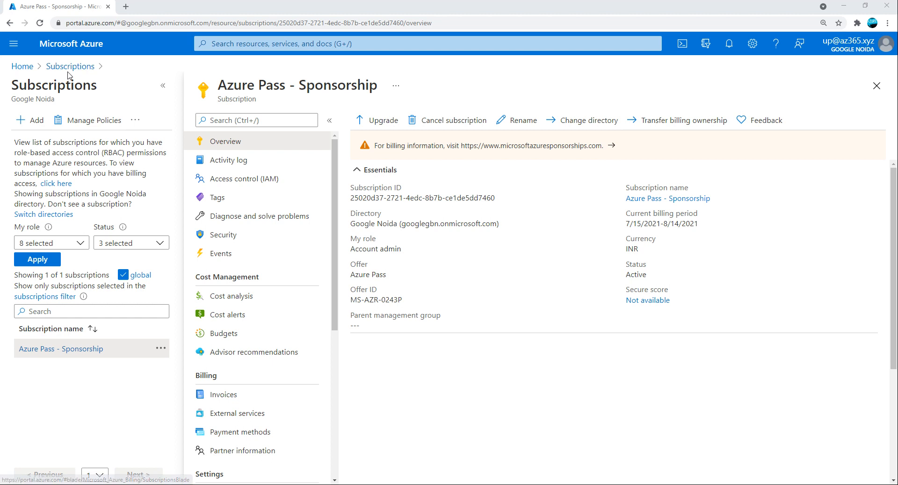
Leave the subscription overview and go back to the Azure home page.
click(25, 68)
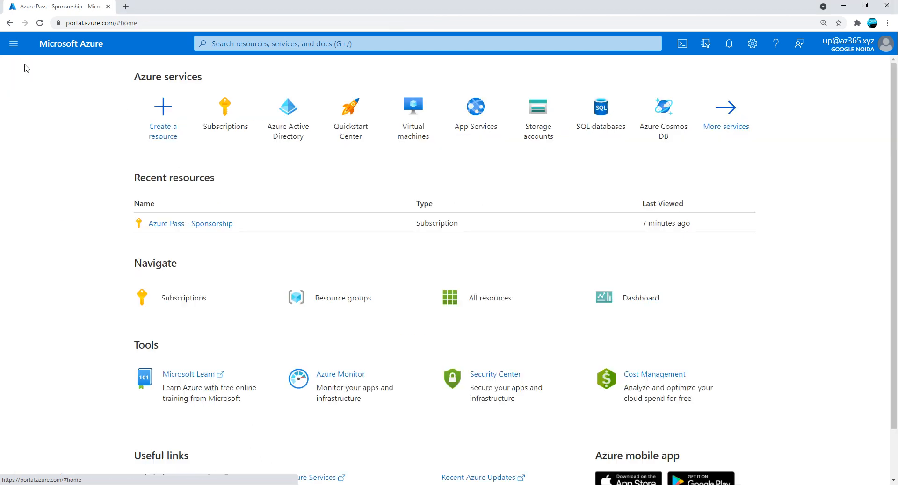
Search the Marketplace for 'wordpress' and list the WordPress App Service offering's plans.
click(159, 123)
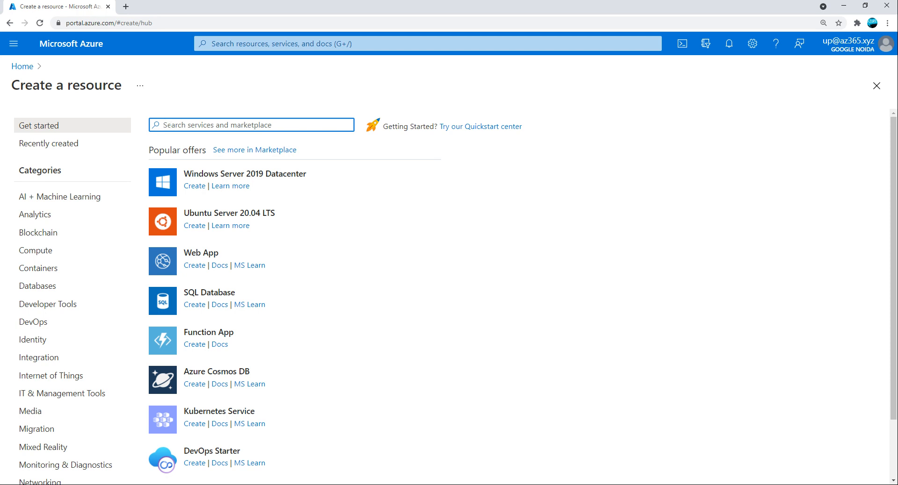
text(wordpress)
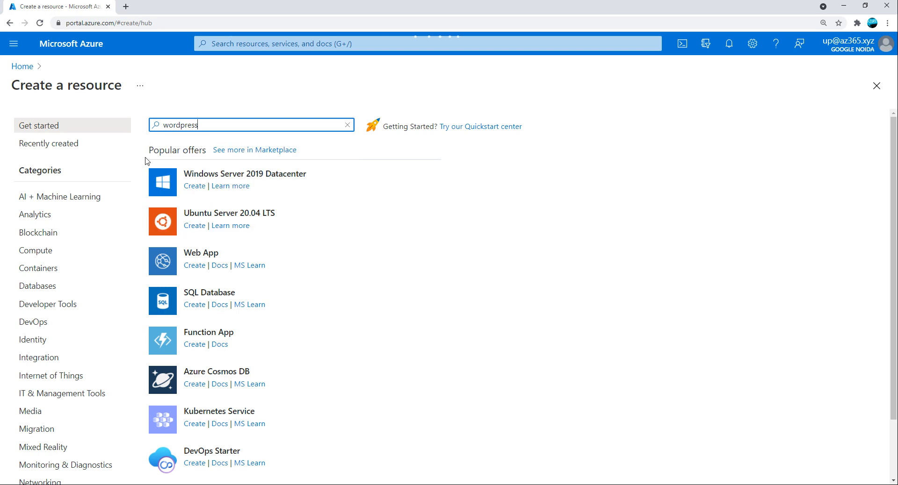
key(Return)
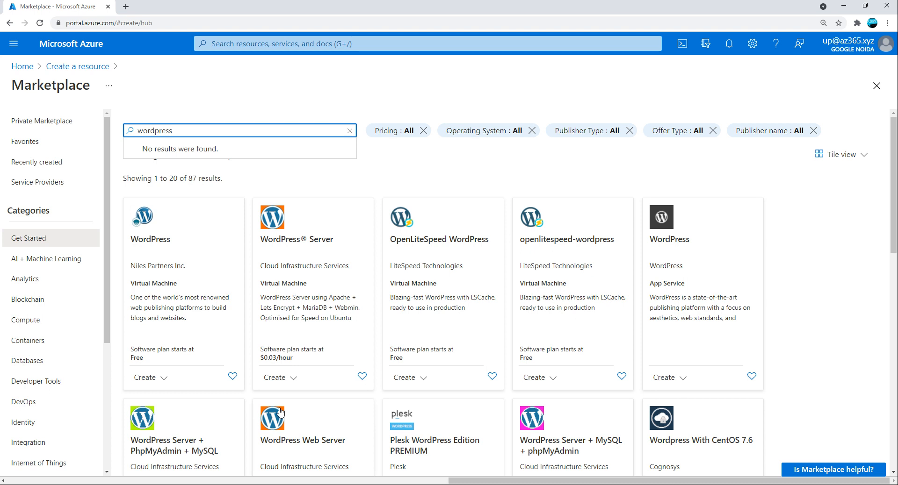
scroll(448, 416, down, 7)
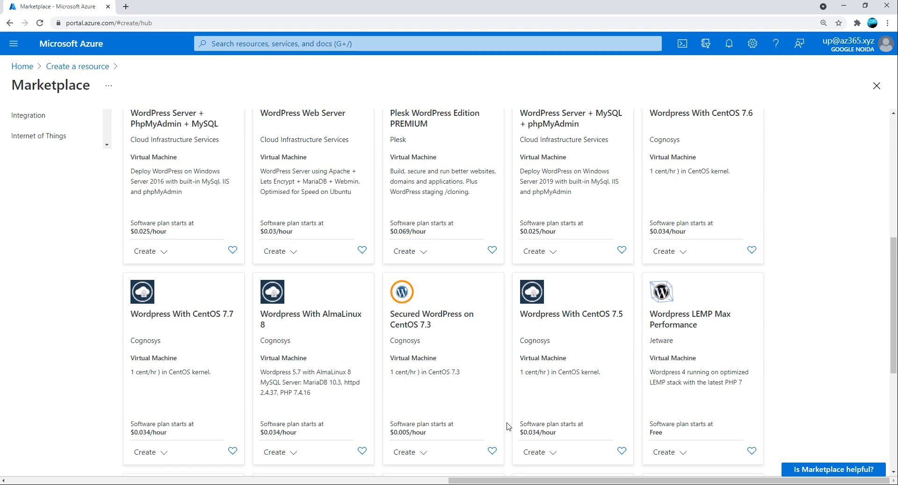
scroll(509, 426, up, 7)
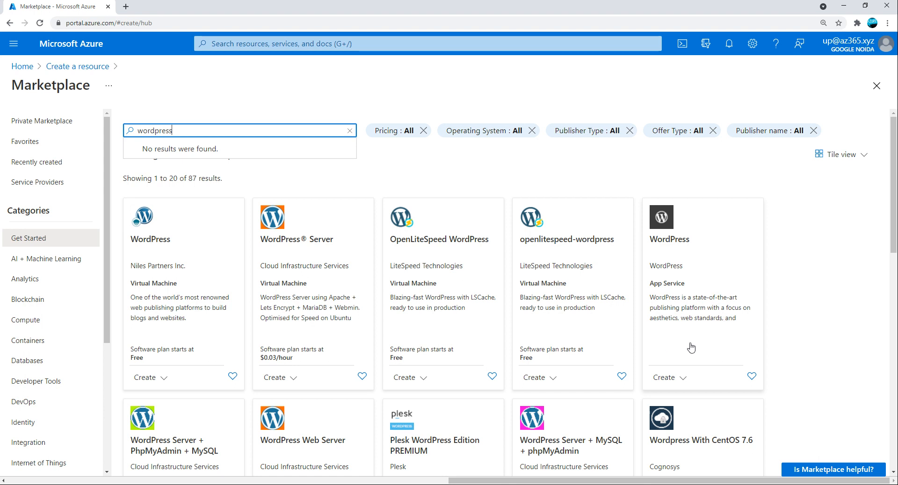
click(672, 377)
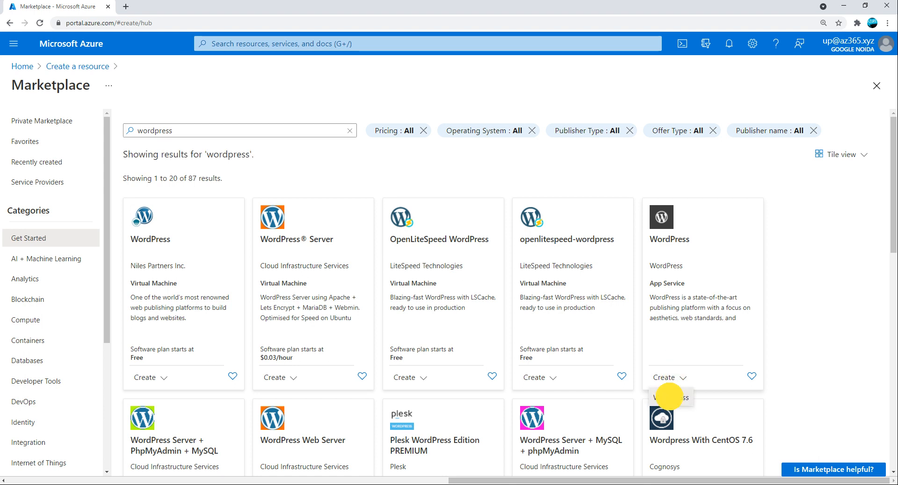
Start a WordPress web app named az365xyz, replacing the unavailable name demoweb.
click(669, 398)
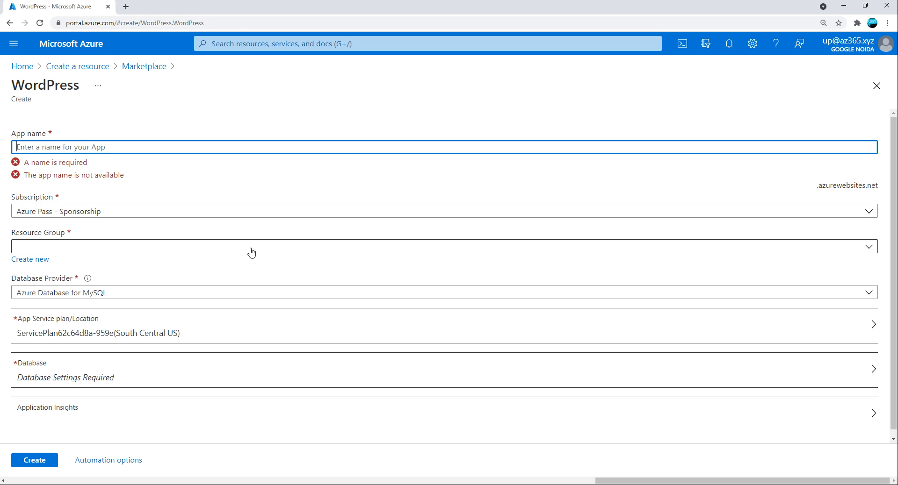
text(demoweb)
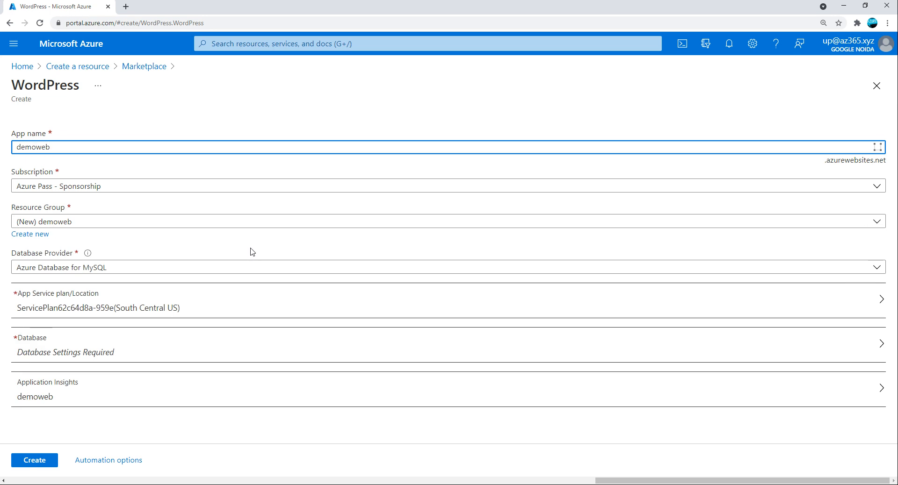
key(Tab)
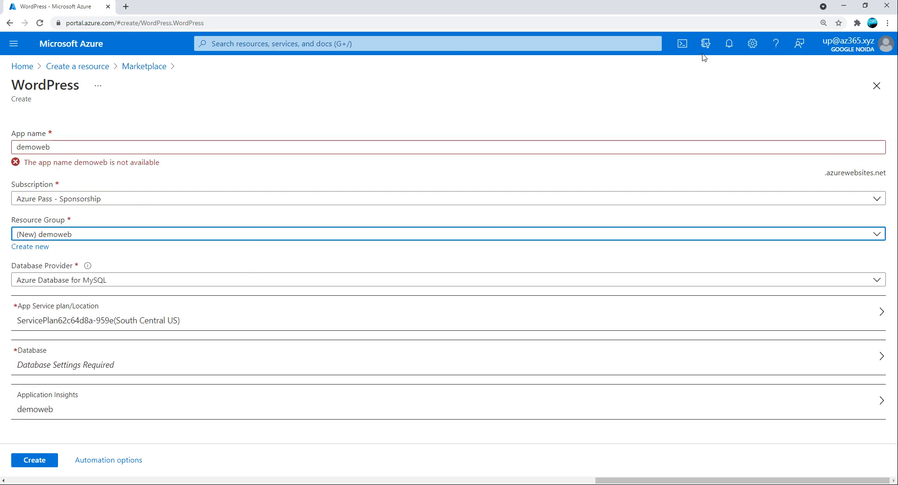
key(Tab)
click(53, 146)
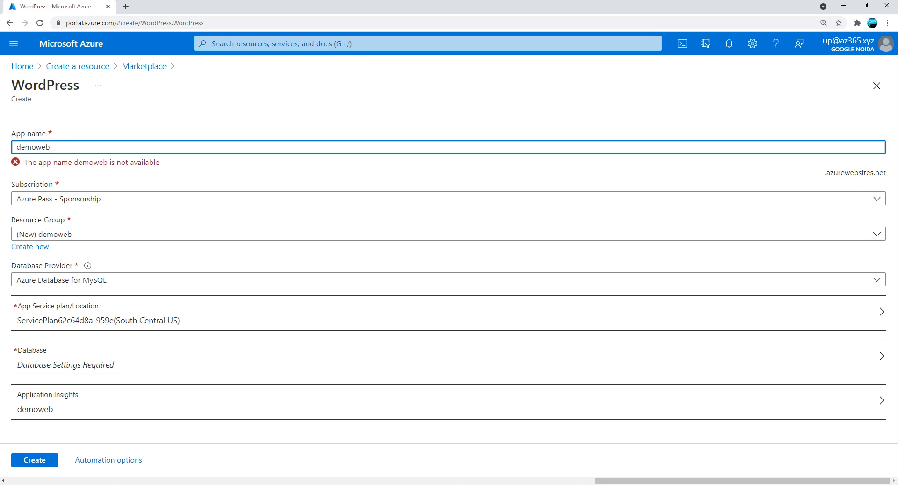
drag(53, 146, 10, 152)
text(a)
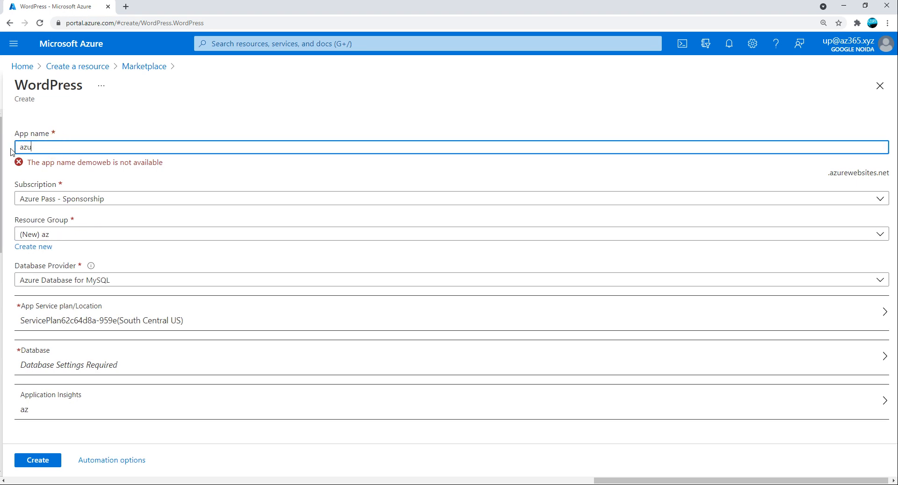
text(z365.)
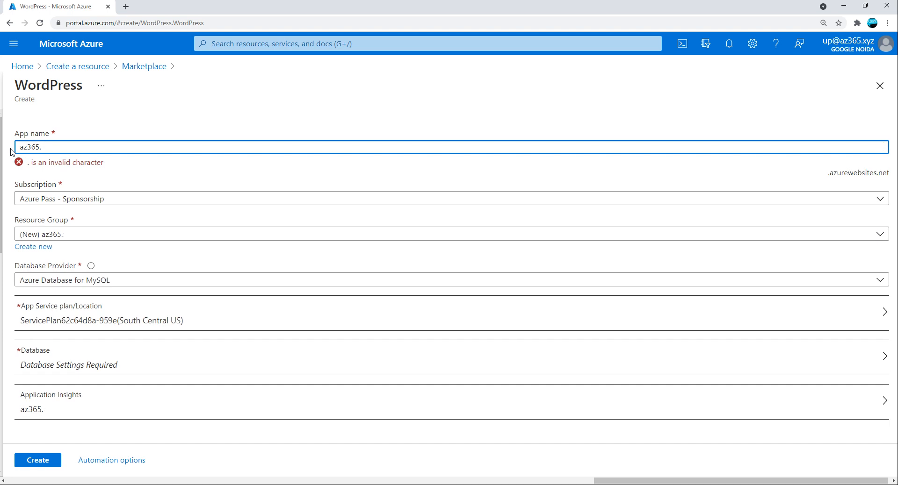
text(xy)
key(Left)
key(Left)
key(Left)
key(Left)
key(Delete)
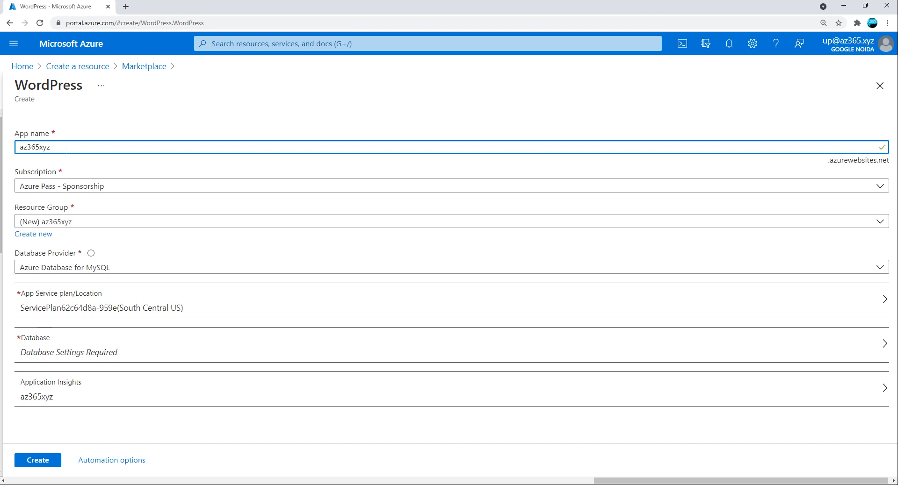
Keep the Azure Pass - Sponsorship subscription and the new az365xyz resource group.
click(74, 186)
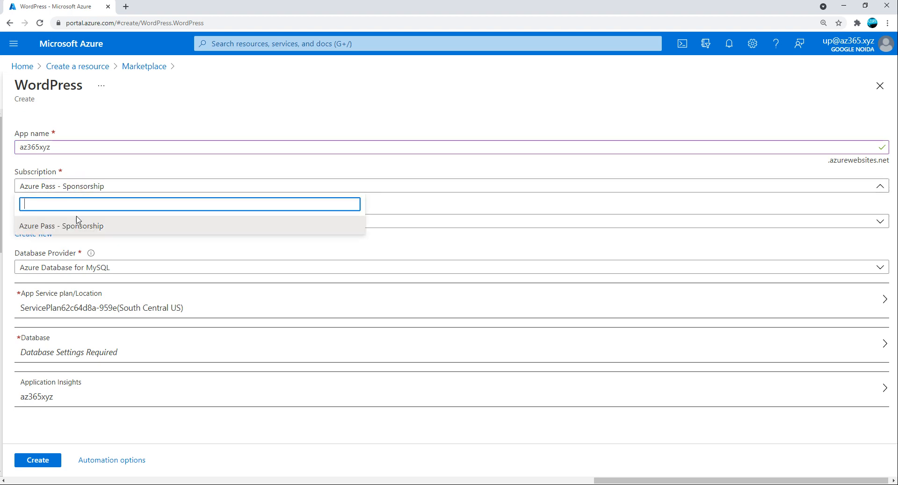
click(69, 227)
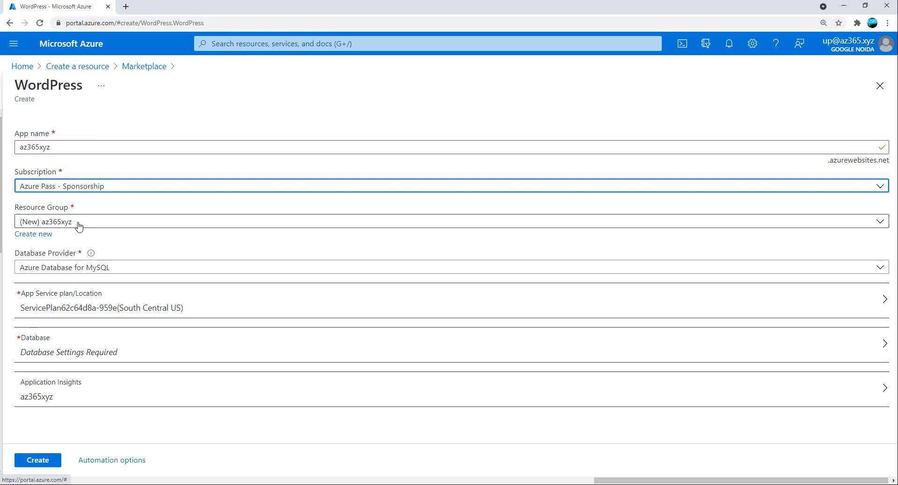
click(876, 221)
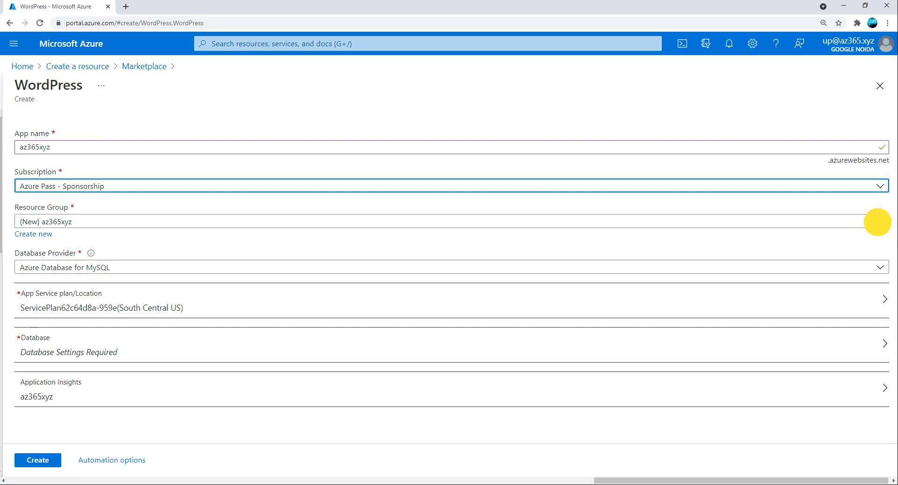
click(150, 203)
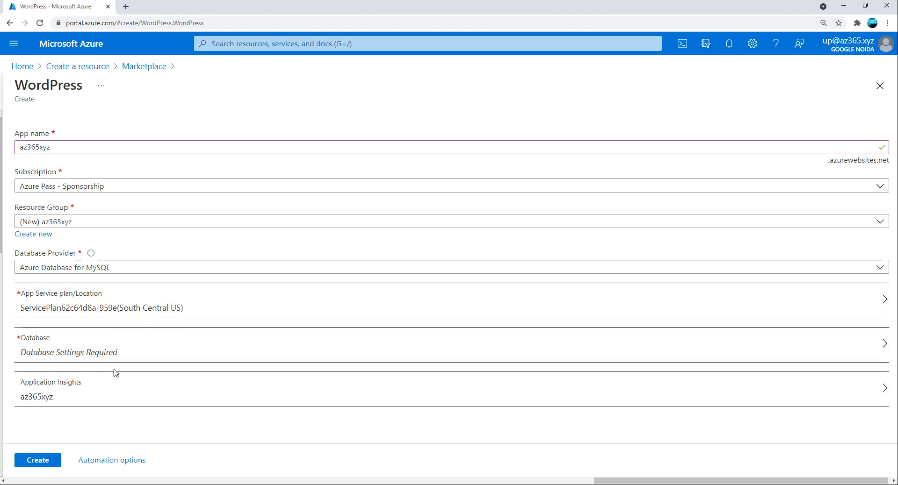
click(92, 346)
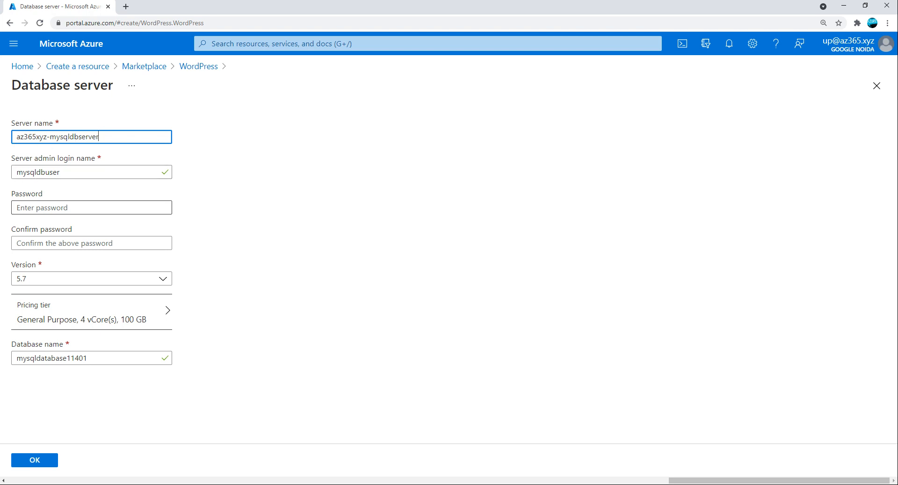
Confirm the az365xyz-mysqldbserver database with an admin password, MySQL 5.7 and the default database name.
click(55, 208)
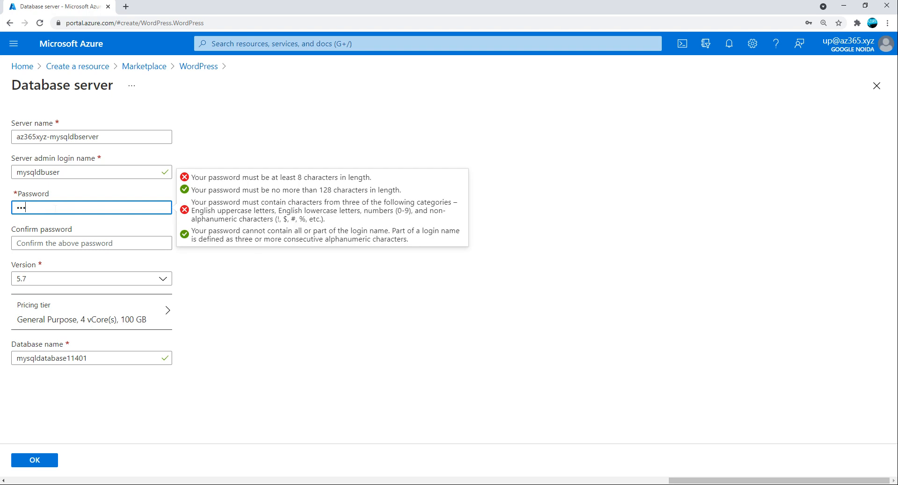
key(Tab)
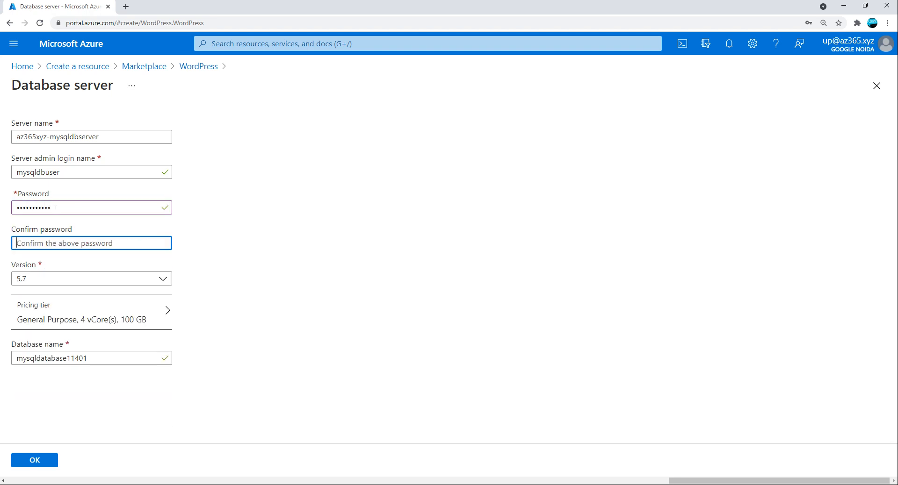
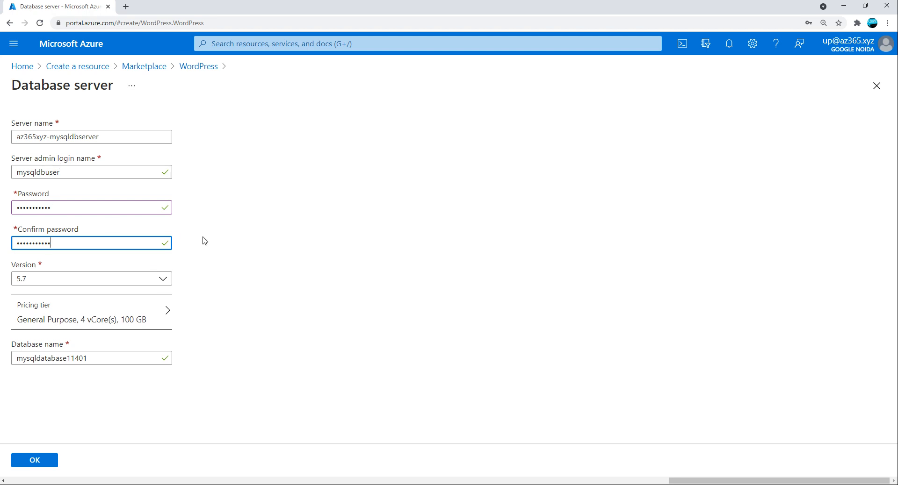
click(39, 281)
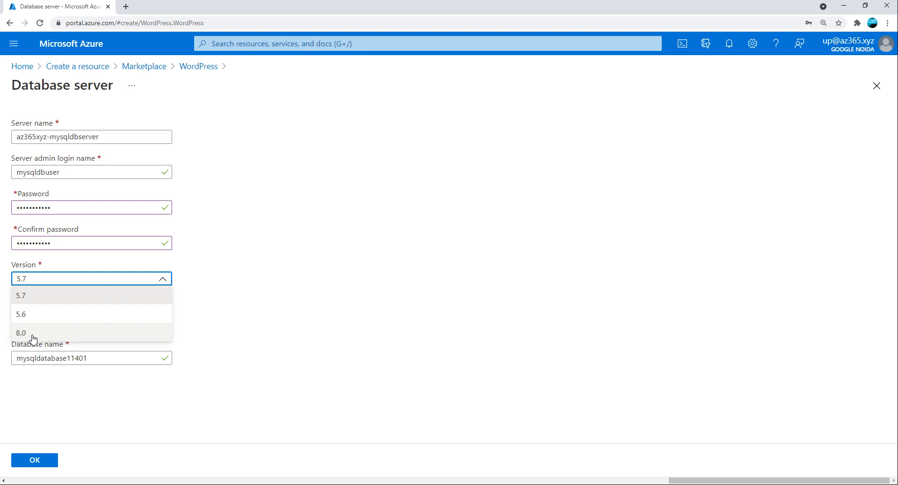
click(223, 288)
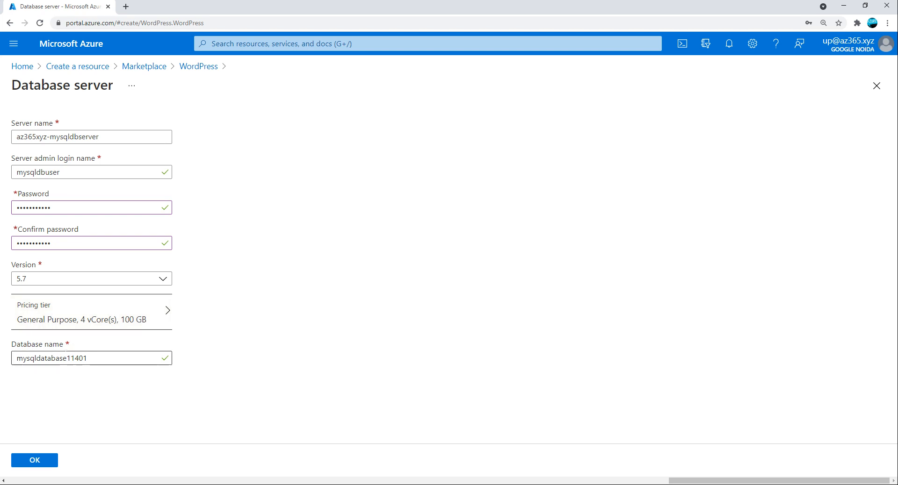
drag(67, 358, 124, 358)
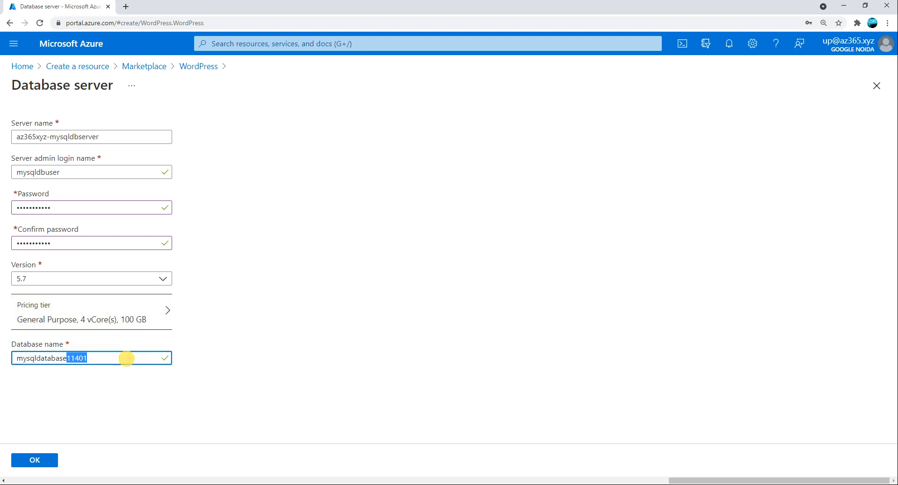
click(38, 462)
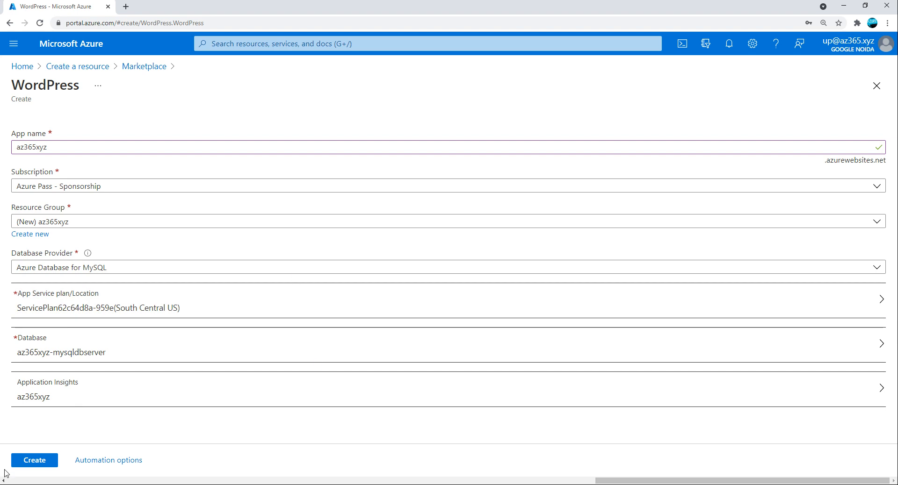
Validate and deploy the WordPress web app, saving the database login in the browser.
click(35, 462)
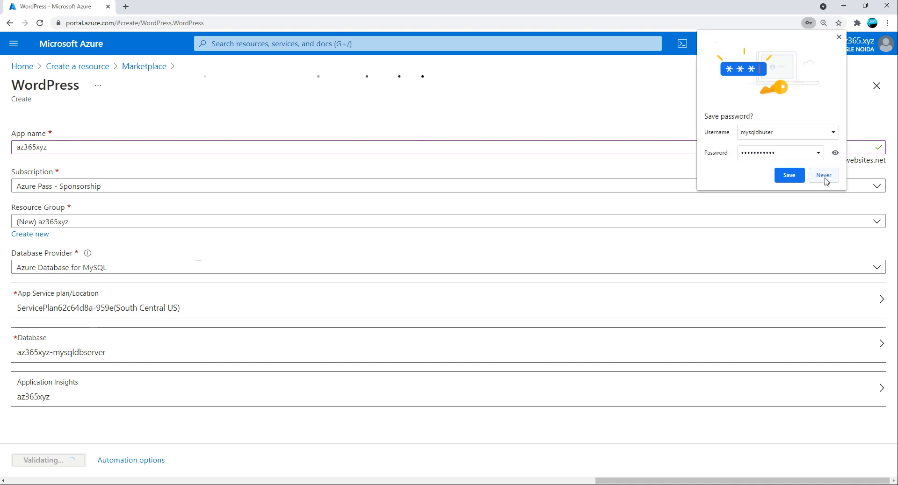
click(796, 179)
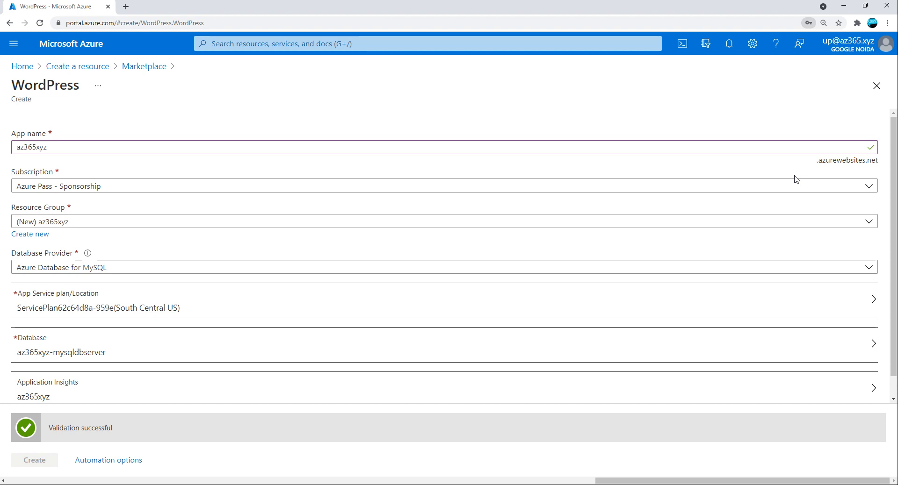
click(30, 460)
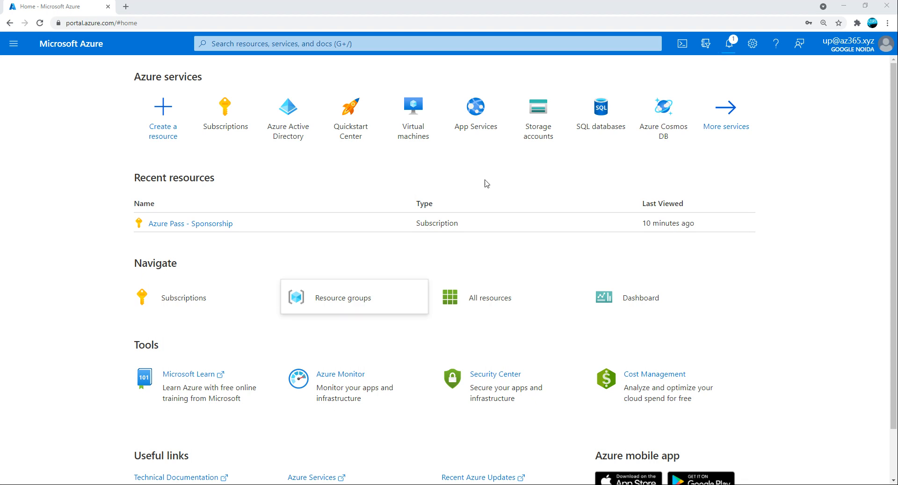
Check the deployment notification, then work in a duplicated copy of the portal tab.
click(734, 45)
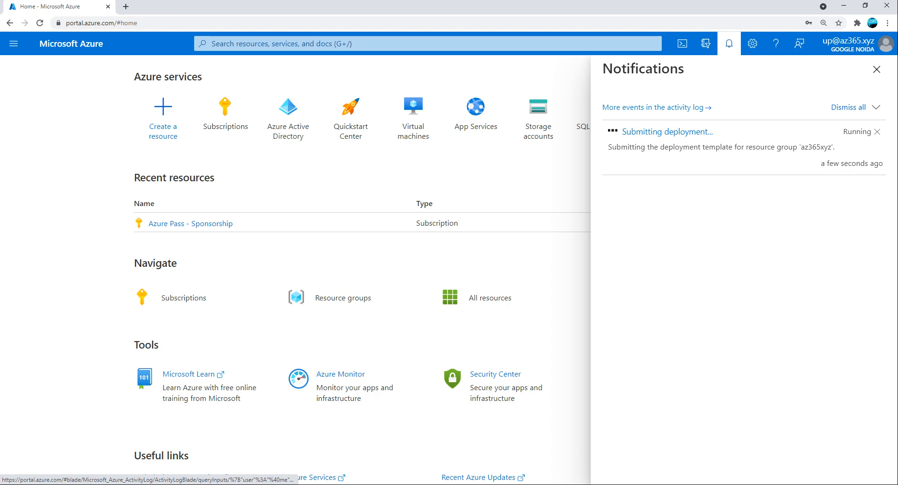
right_click(74, 10)
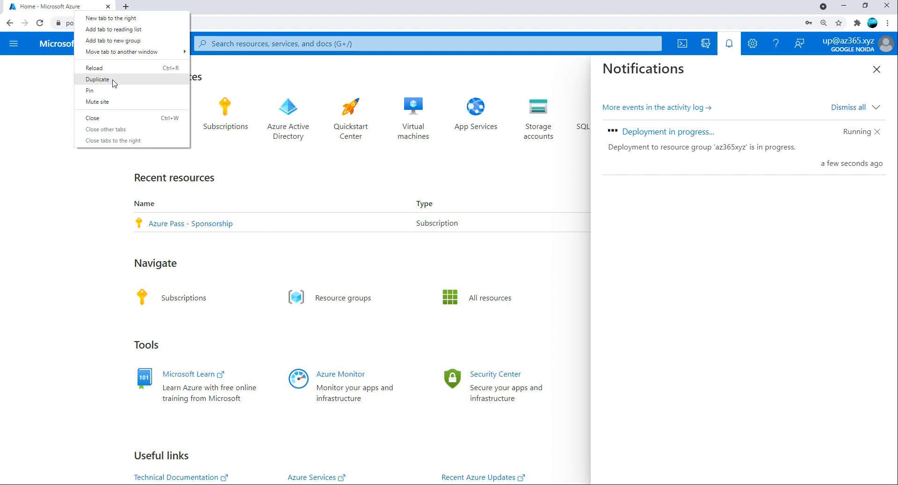
click(97, 79)
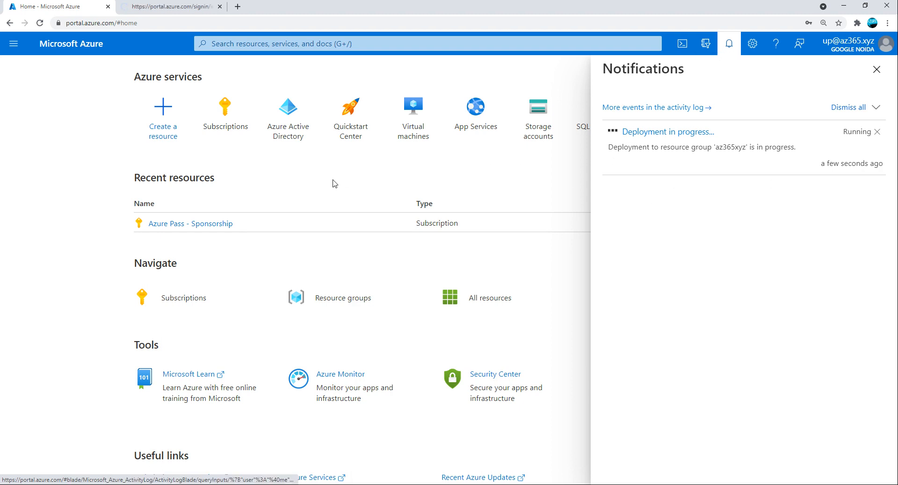
click(147, 9)
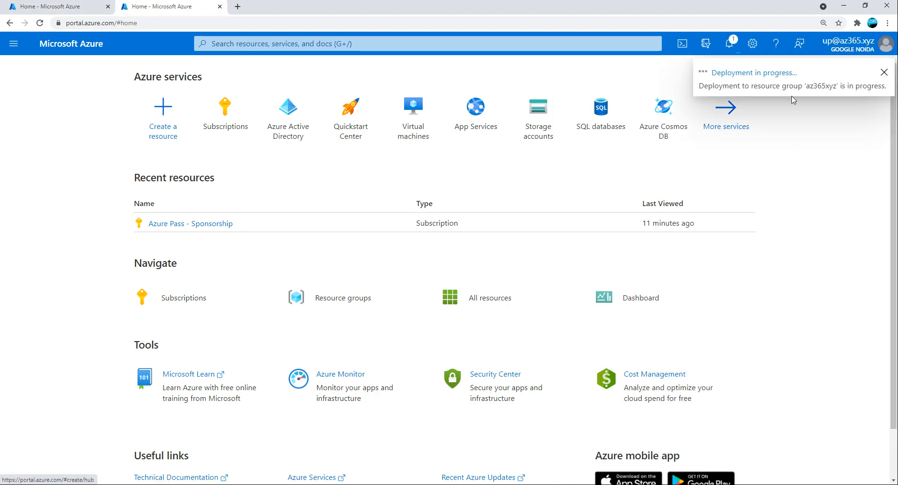
Open the az365xyz resource group from the Azure Pass - Sponsorship subscription's resource groups.
click(167, 224)
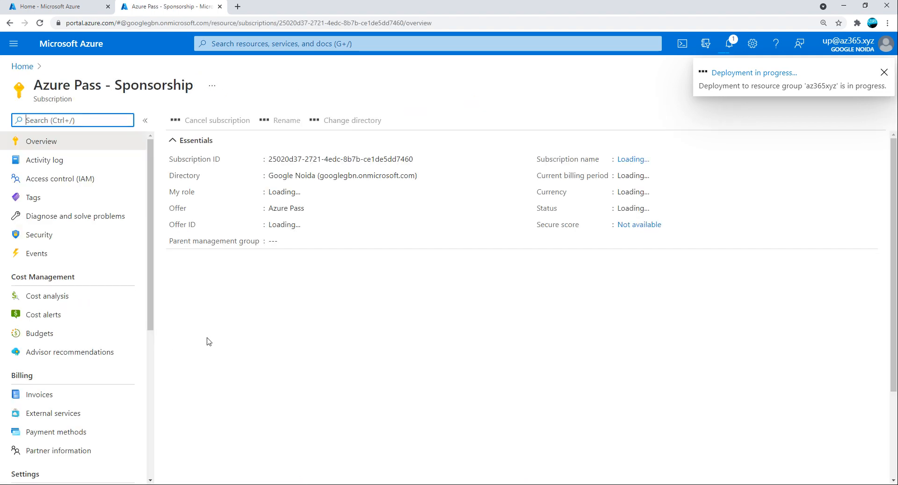
scroll(124, 409, down, 3)
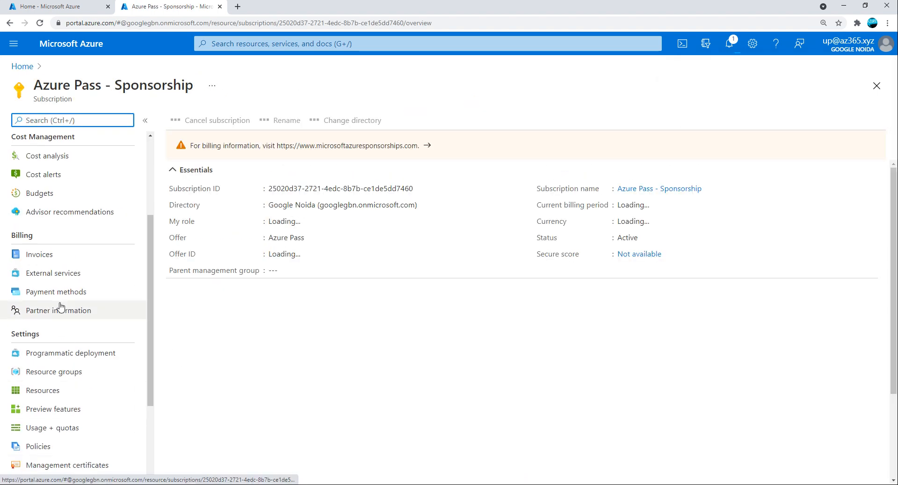
click(54, 377)
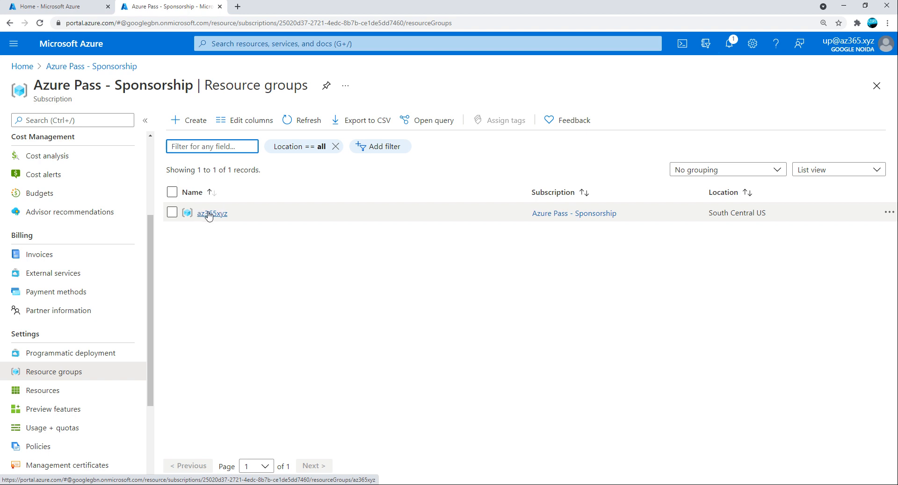
click(209, 214)
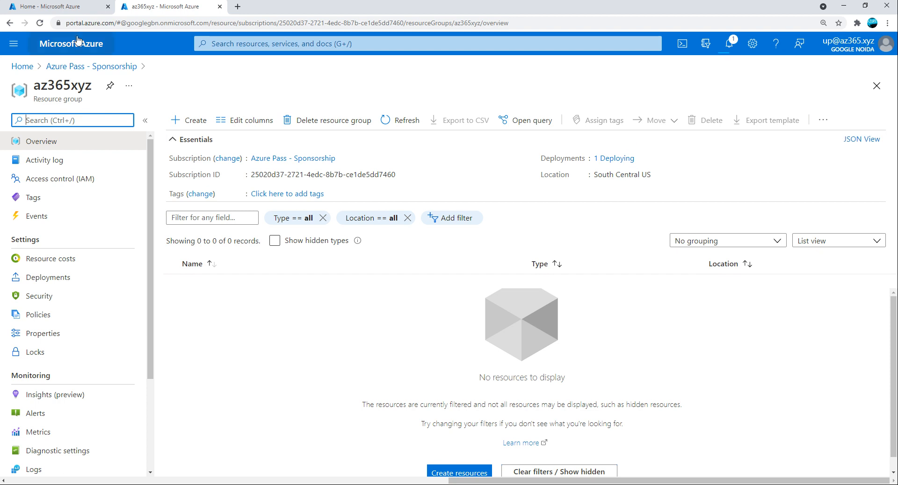
Add an empty browser tab and return to the subscription's resource groups list.
click(71, 7)
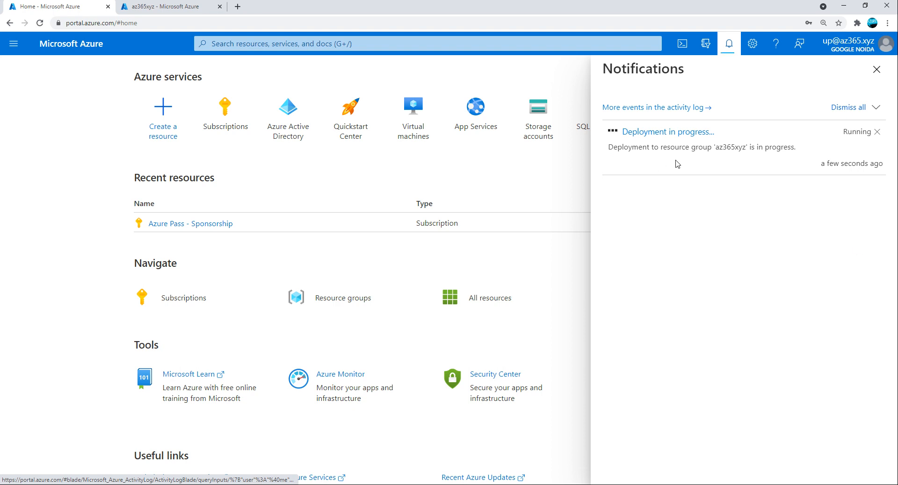
click(201, 6)
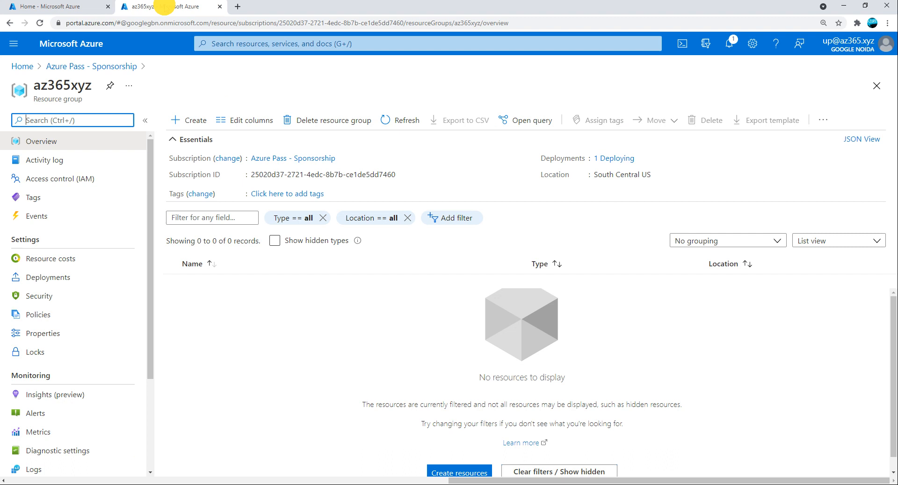
click(237, 6)
click(192, 8)
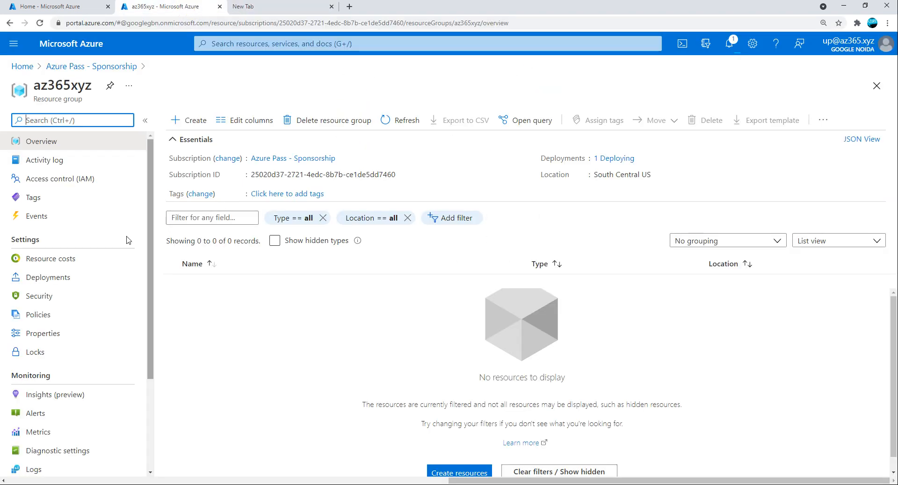
scroll(75, 360, down, 3)
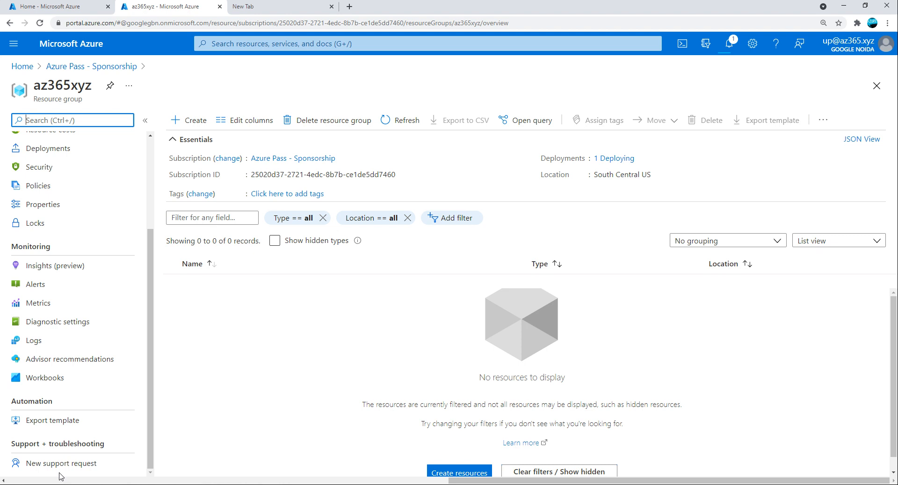
scroll(64, 233, up, 3)
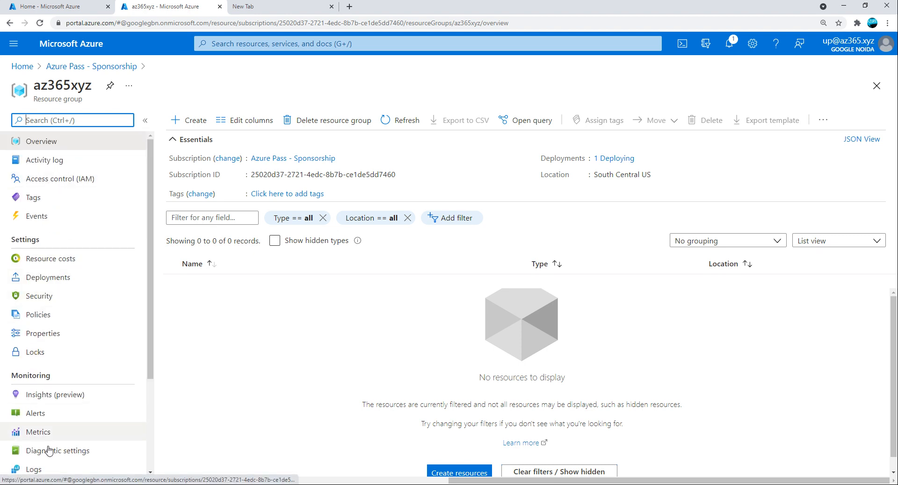
scroll(48, 451, down, 3)
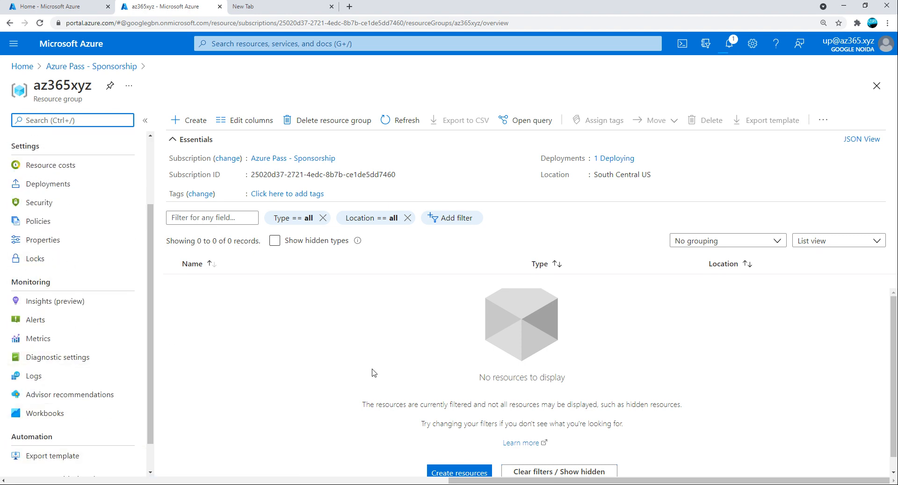
scroll(110, 271, up, 3)
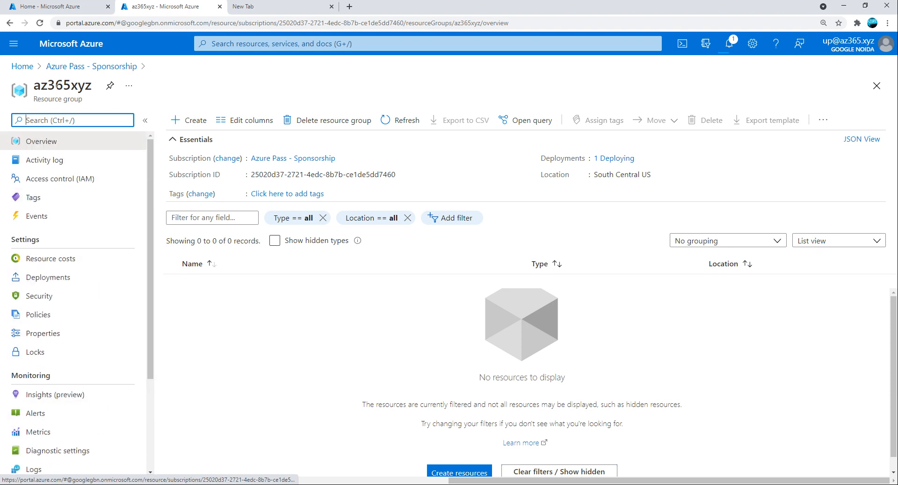
click(53, 68)
scroll(39, 393, down, 3)
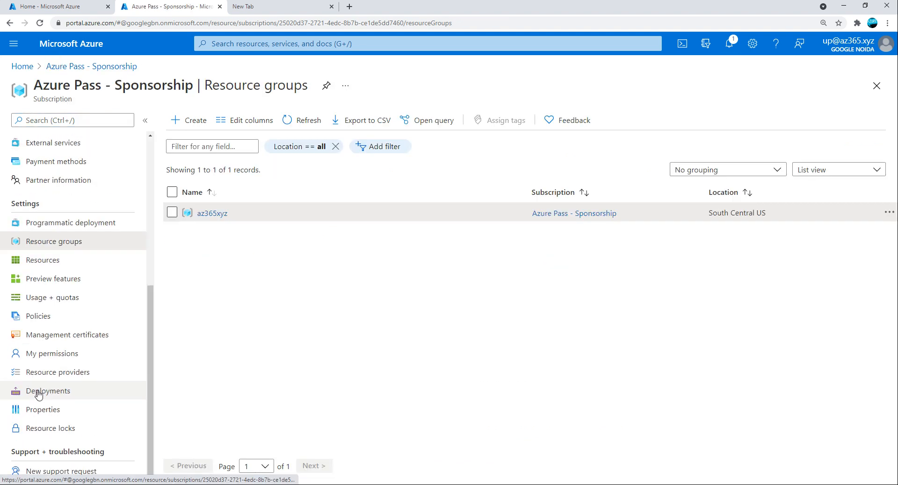
scroll(85, 355, up, 5)
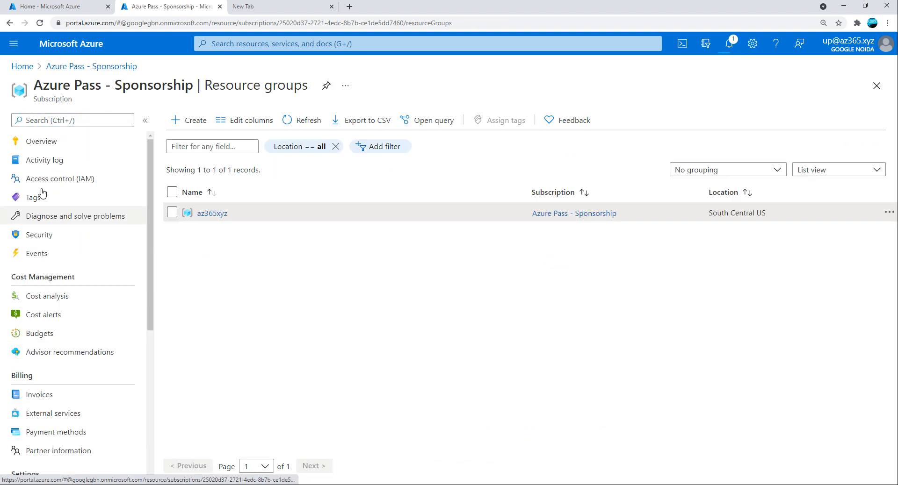
Open the Azure Pass - Sponsorship subscription and its microsoftazuresponsorships.com billing site.
click(22, 66)
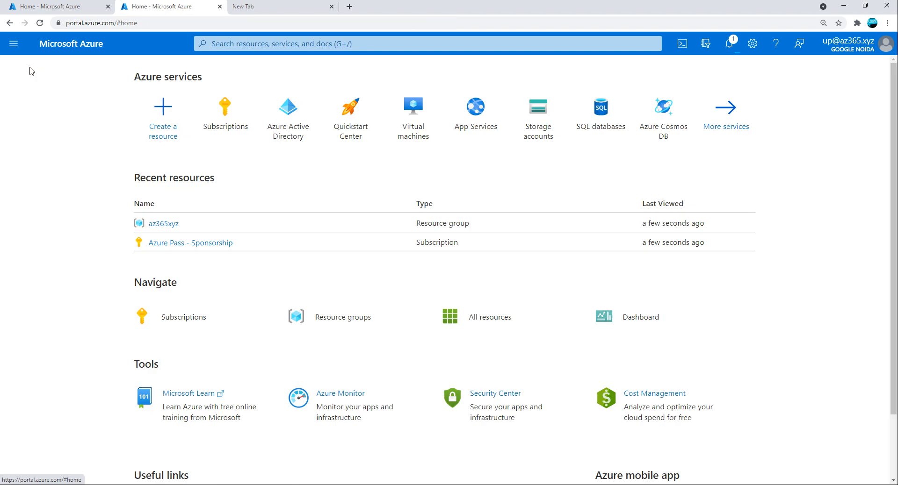
click(229, 110)
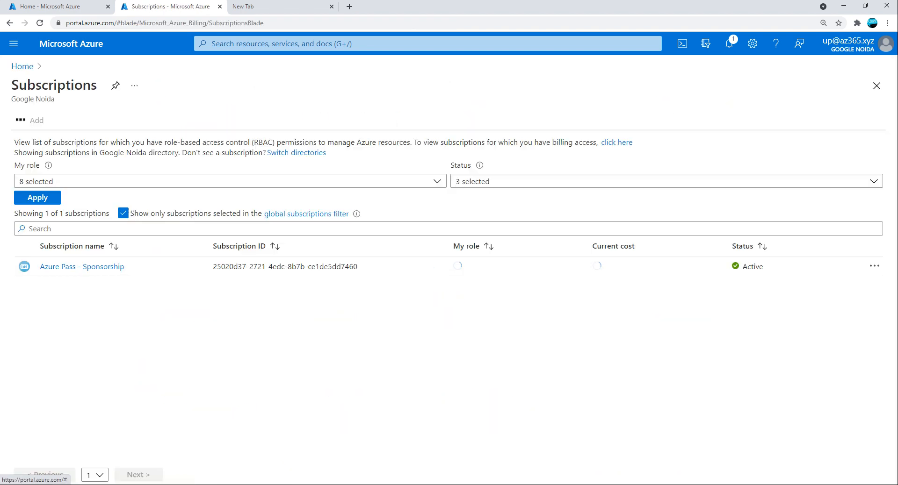
click(82, 267)
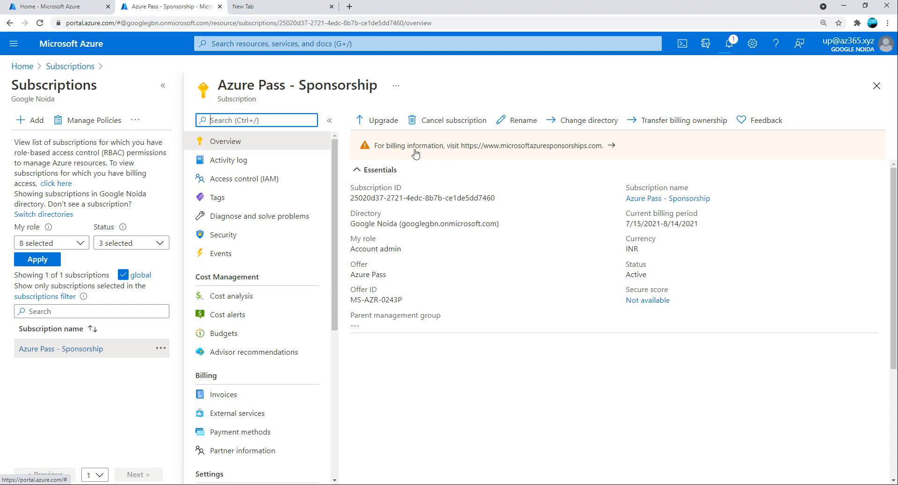
click(556, 146)
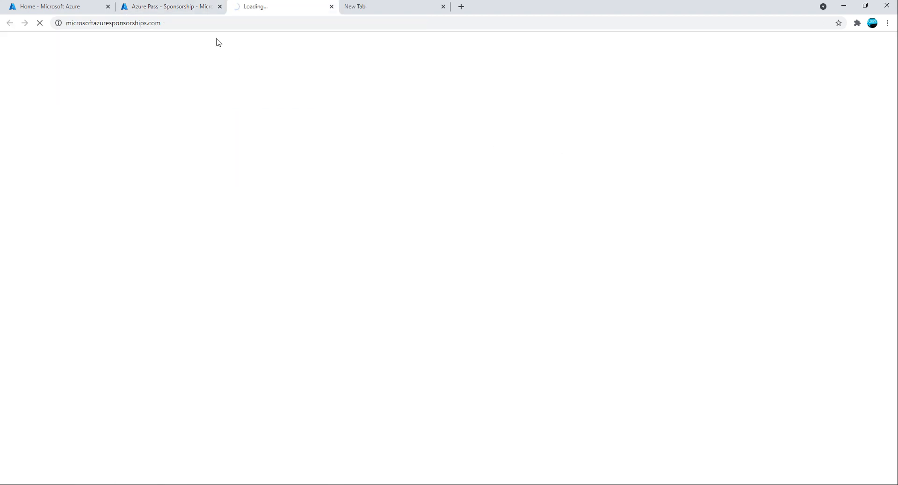
click(179, 8)
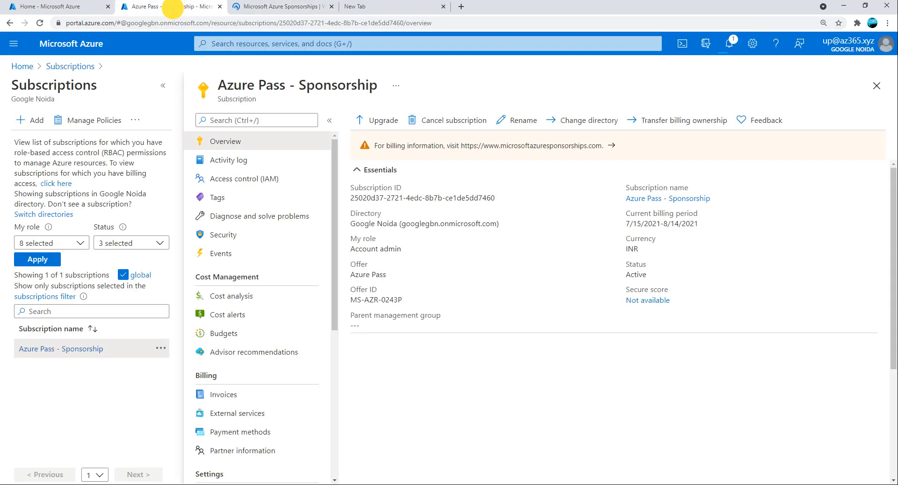
Check the sponsorship balance: 100 USD credit, 0 USD used, expiring in 27 days.
click(98, 7)
click(260, 8)
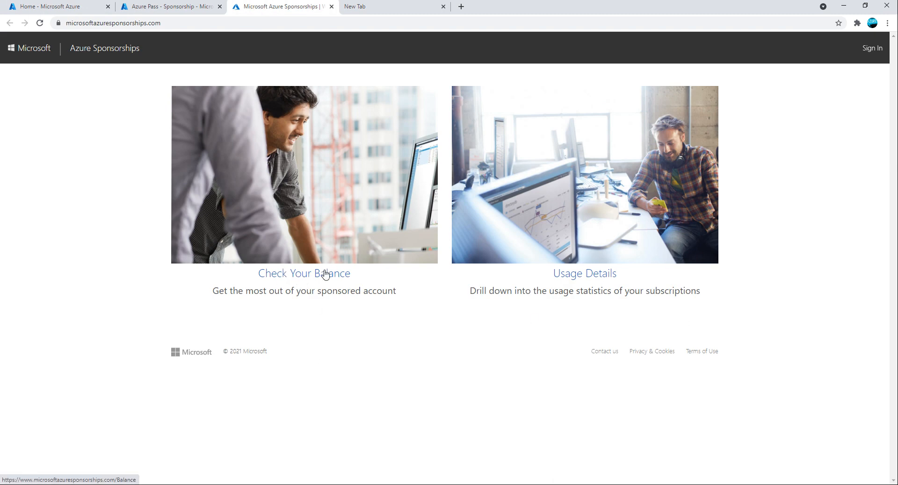
click(301, 276)
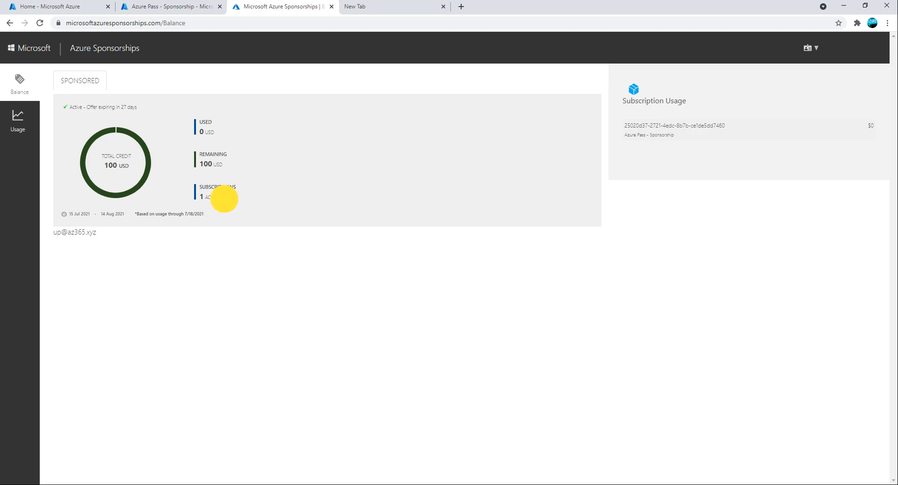
drag(231, 163, 187, 122)
Load the sponsorship balance page in another Chrome profile's window to sign in there.
key(ctrl+l)
key(ctrl+c)
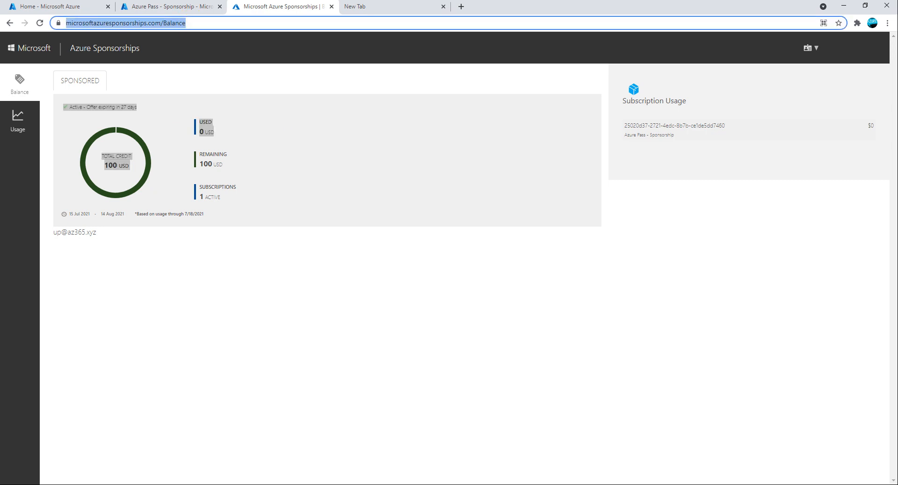
click(872, 23)
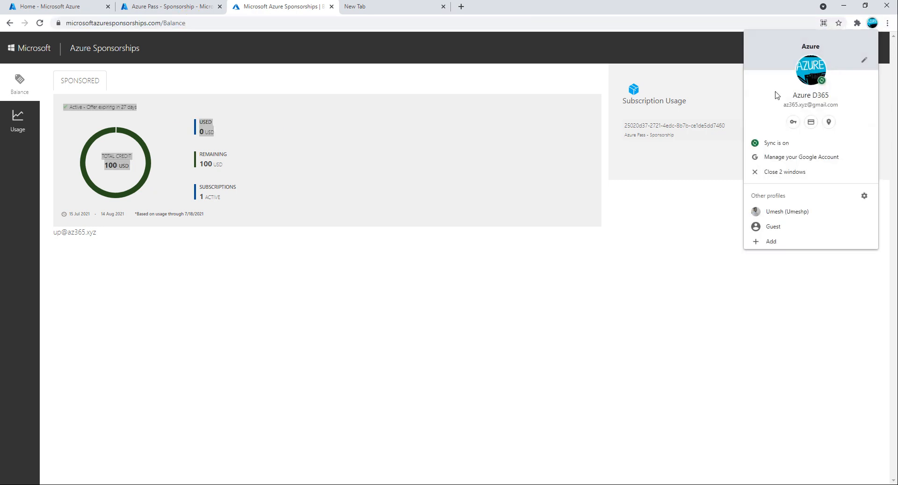
click(786, 212)
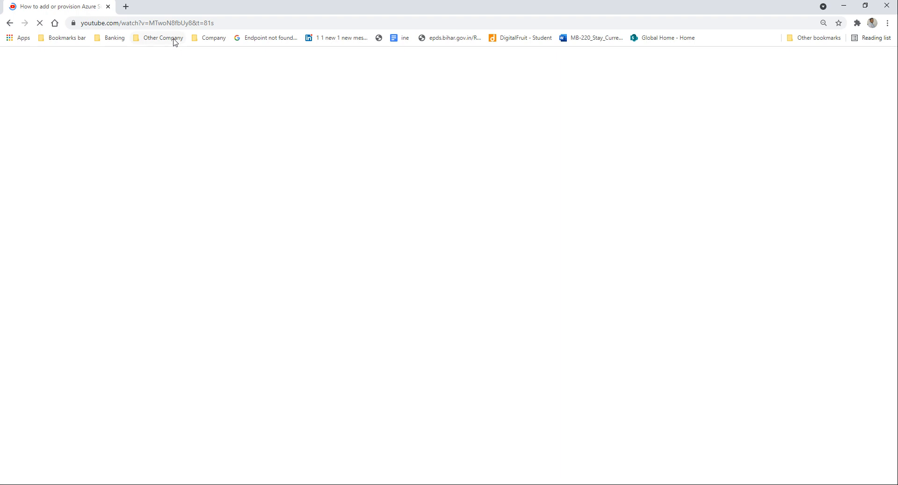
click(125, 6)
click(108, 6)
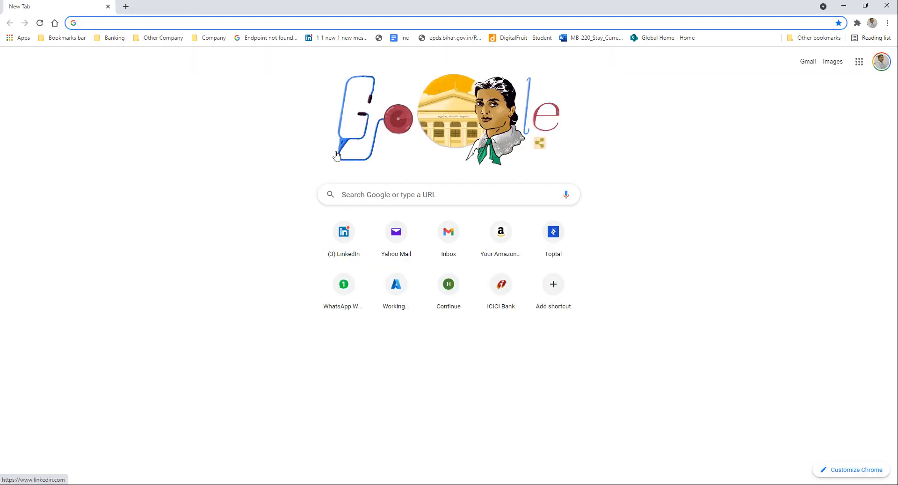
click(102, 21)
key(ctrl+v)
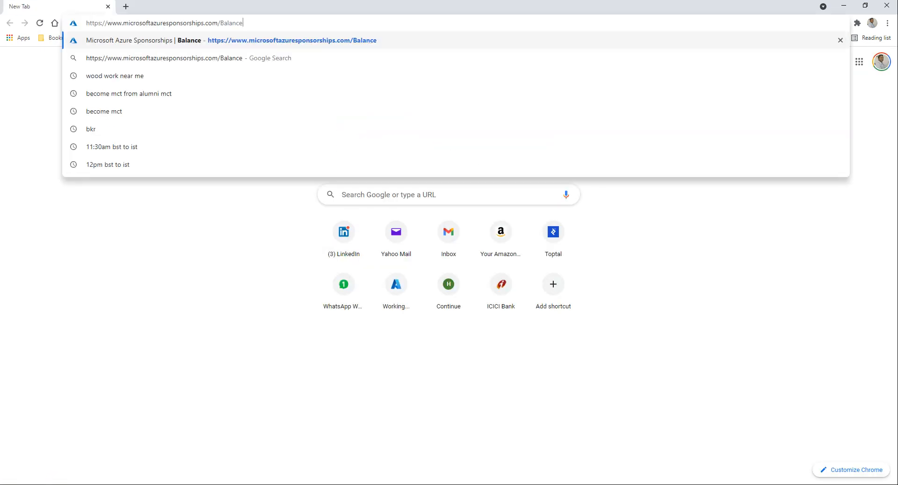
key(Return)
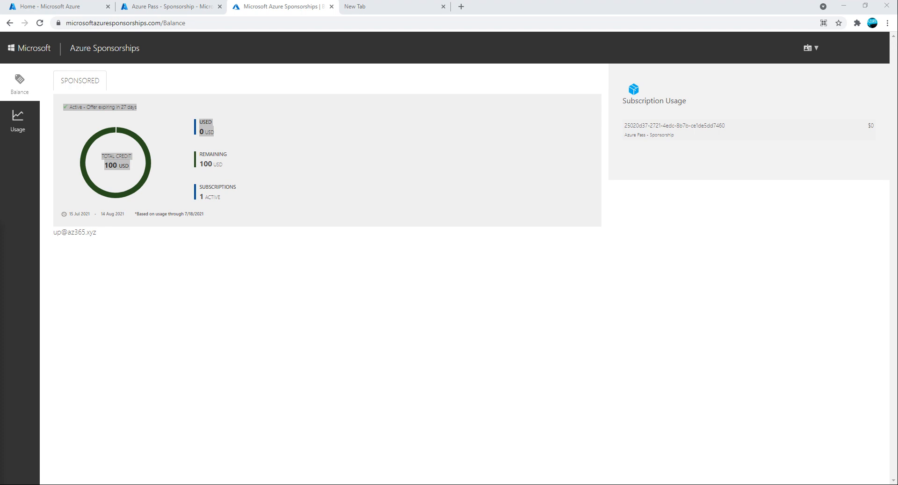
drag(411, 224, 493, 155)
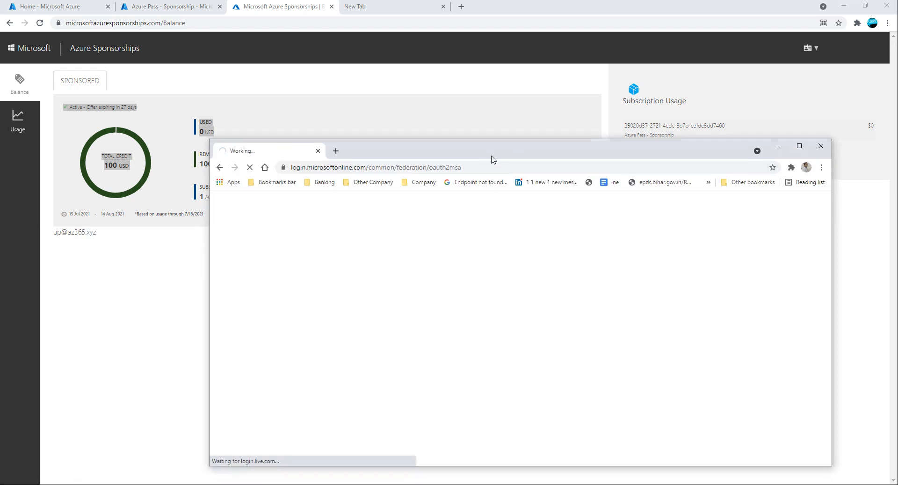
Maximize the second account's sponsorship window, review its offer expiry and four subscriptions, and open Usage.
double_click(436, 152)
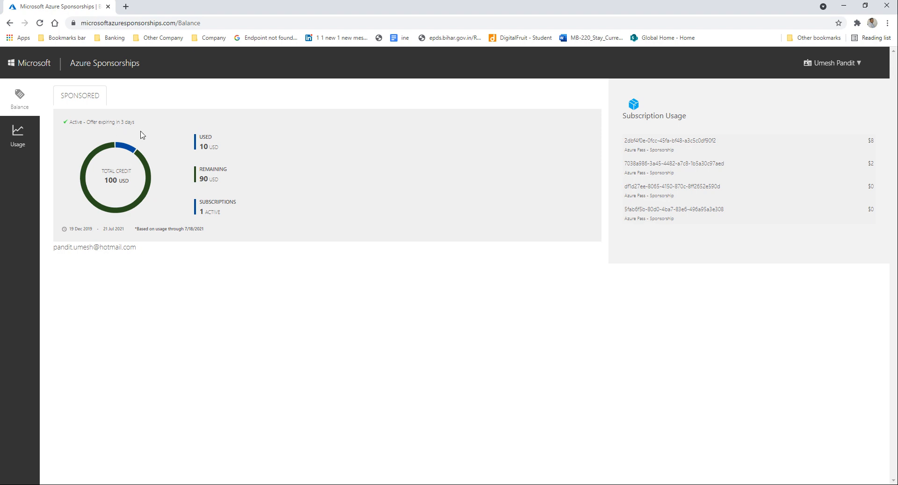
drag(87, 123, 133, 125)
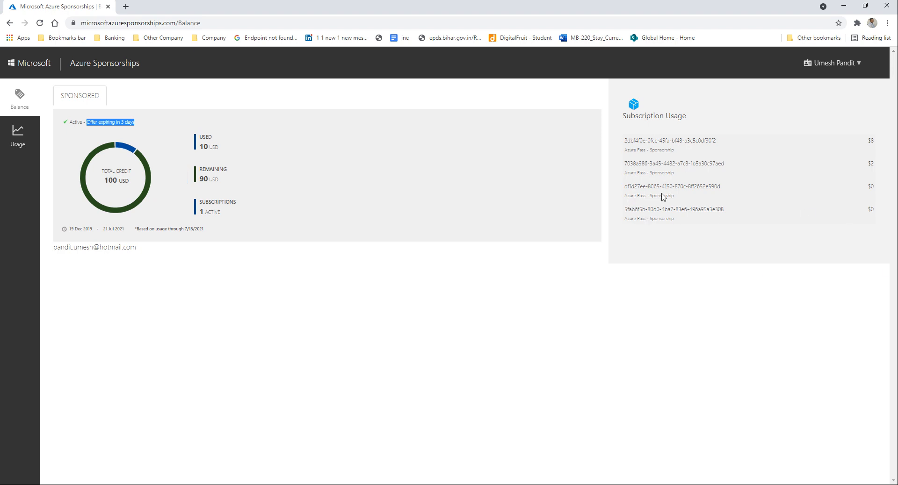
drag(687, 236, 630, 138)
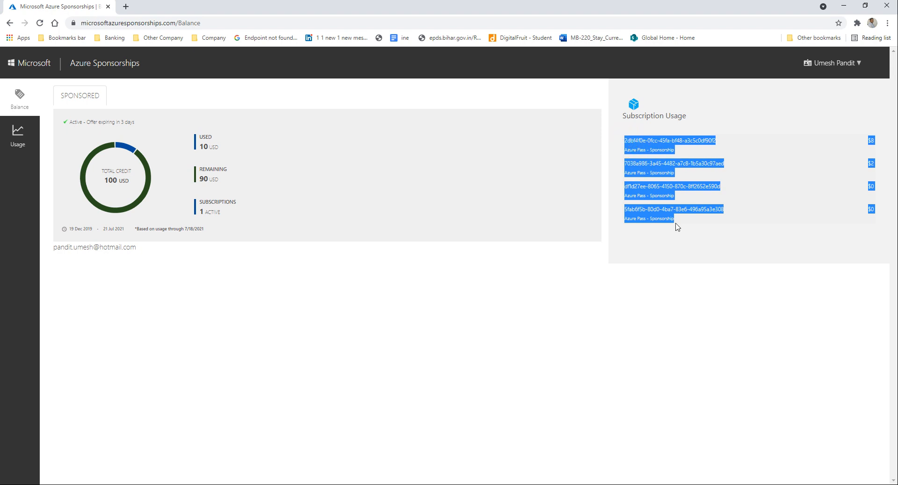
click(823, 220)
drag(874, 217, 869, 169)
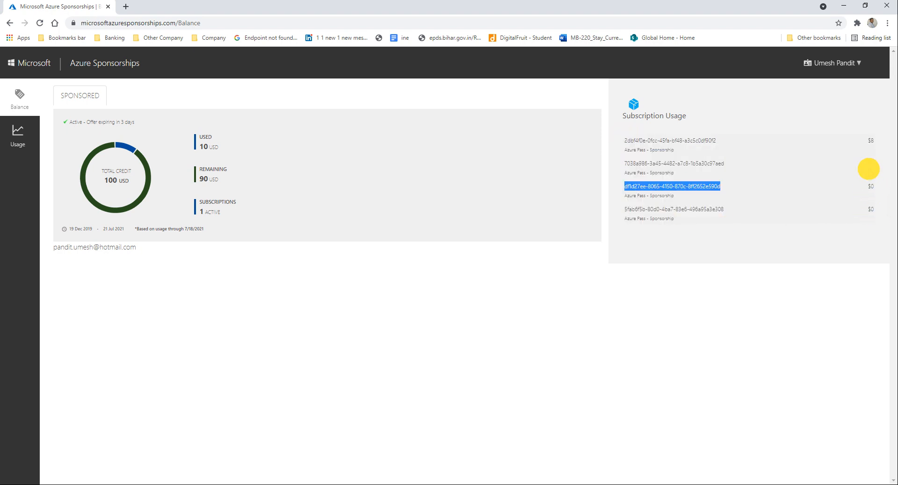
click(872, 129)
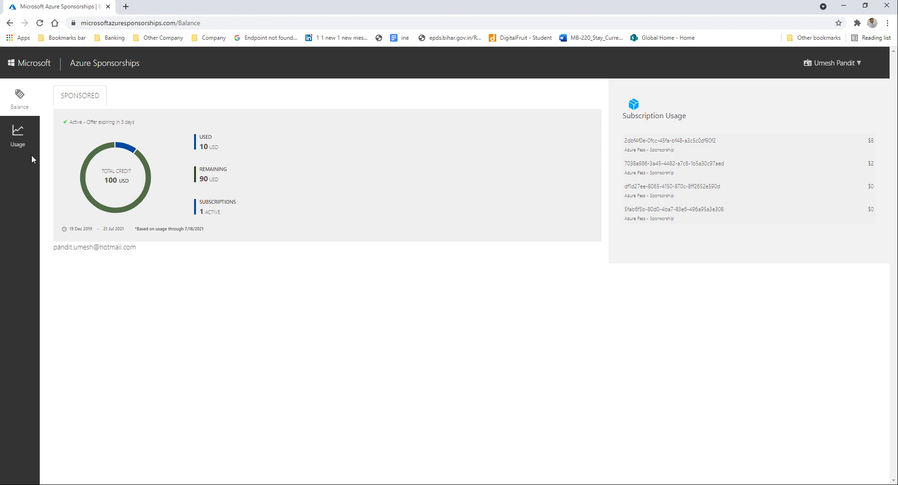
click(22, 139)
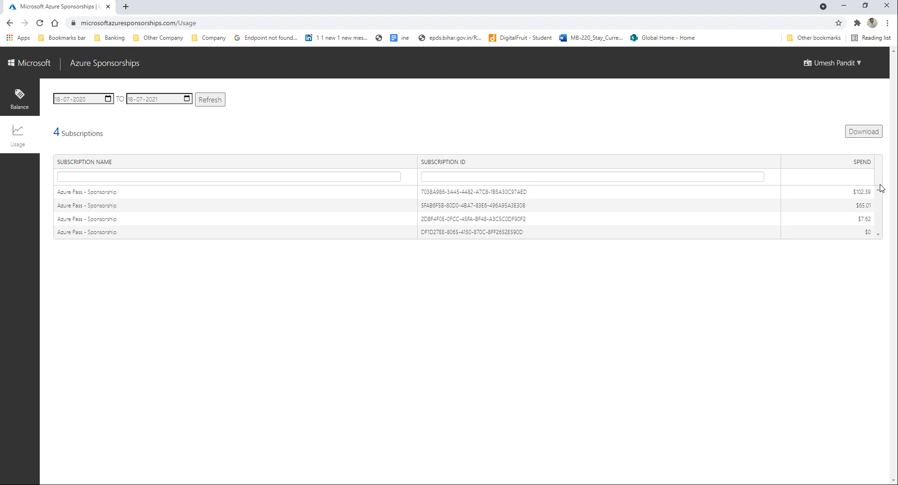
Review the $102.39 subscription's per-service cost breakdown, then minimize the second account's window.
click(862, 192)
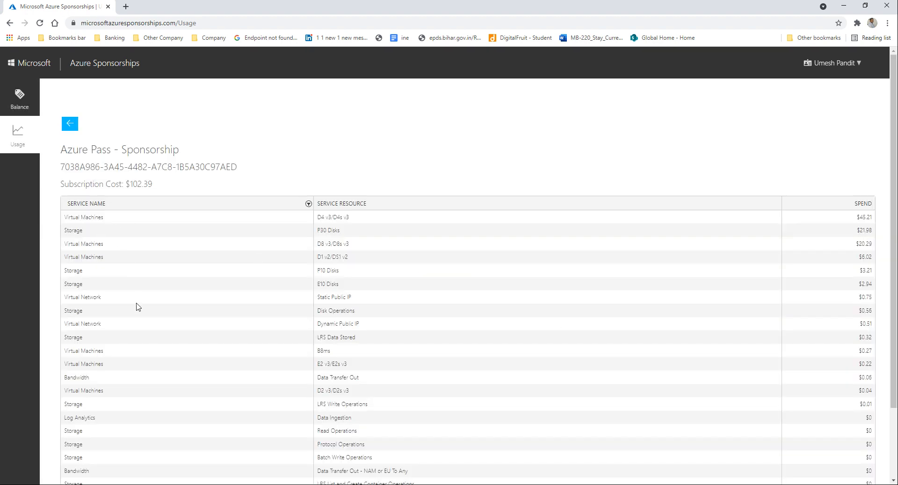
scroll(136, 321, down, 2)
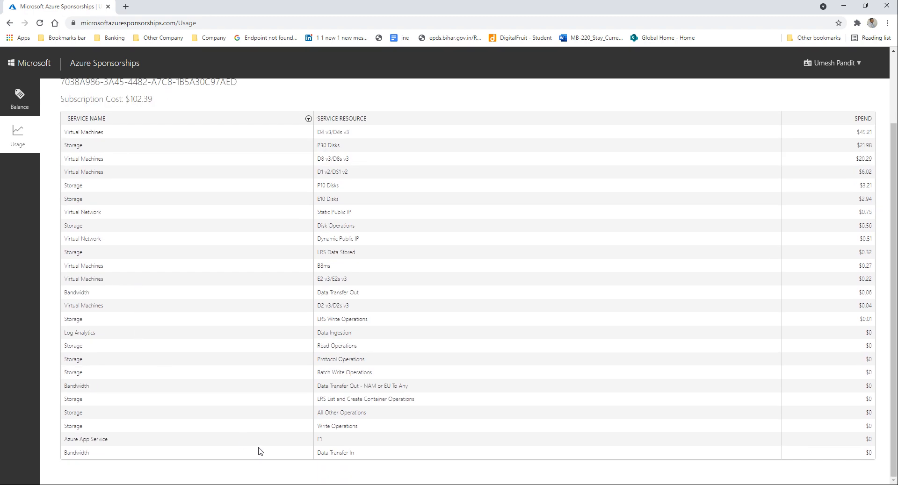
scroll(260, 452, up, 2)
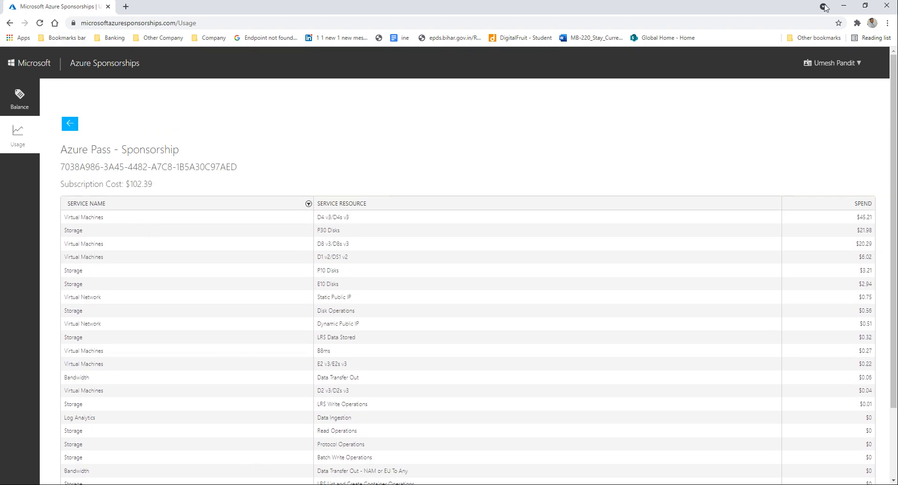
click(844, 5)
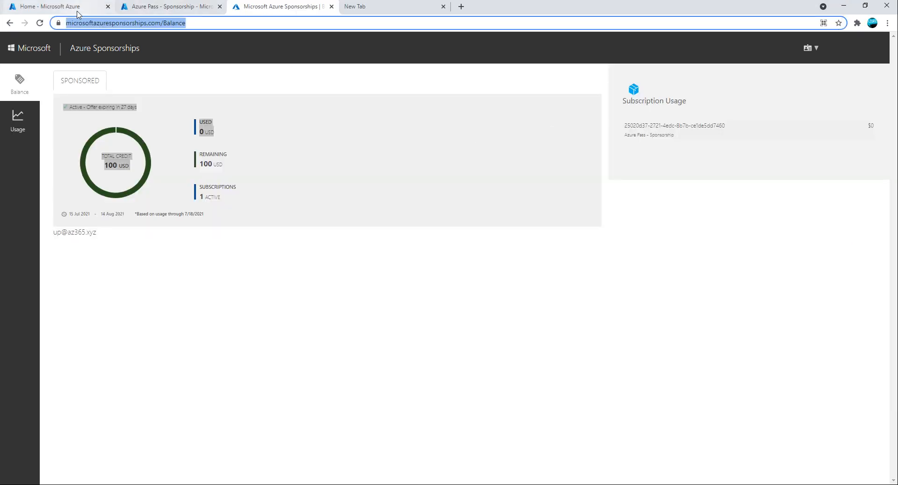
Look through the open portal tabs and close the Azure Sponsorships and blank New Tab tabs.
click(61, 8)
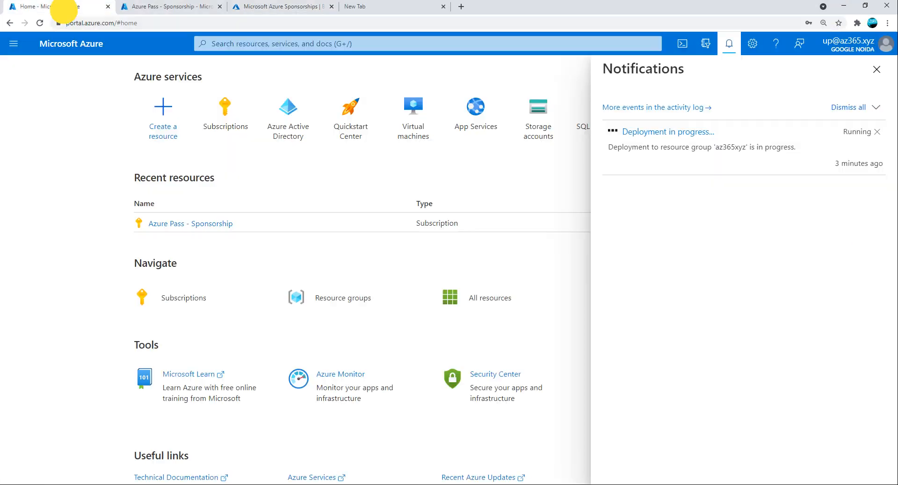
click(160, 9)
click(280, 7)
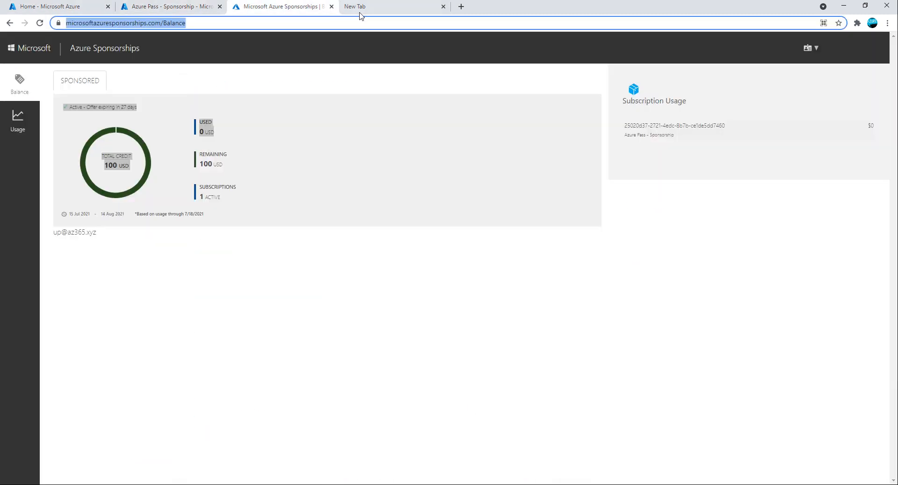
click(361, 10)
click(331, 7)
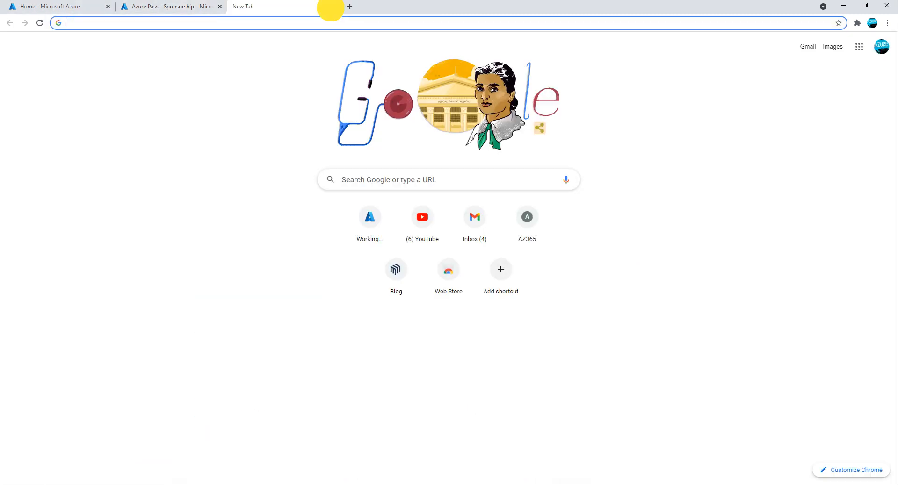
click(332, 6)
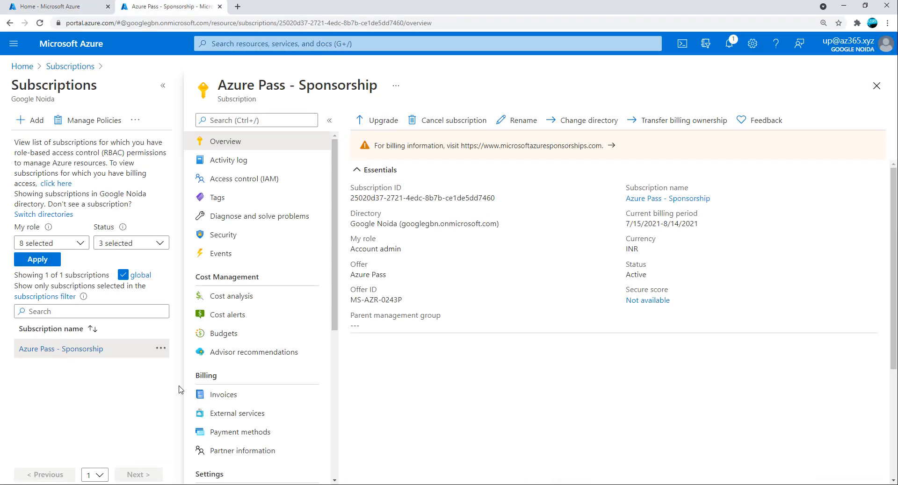
Check deployment progress, then reopen Azure Pass - Sponsorship from the Subscriptions list.
click(59, 9)
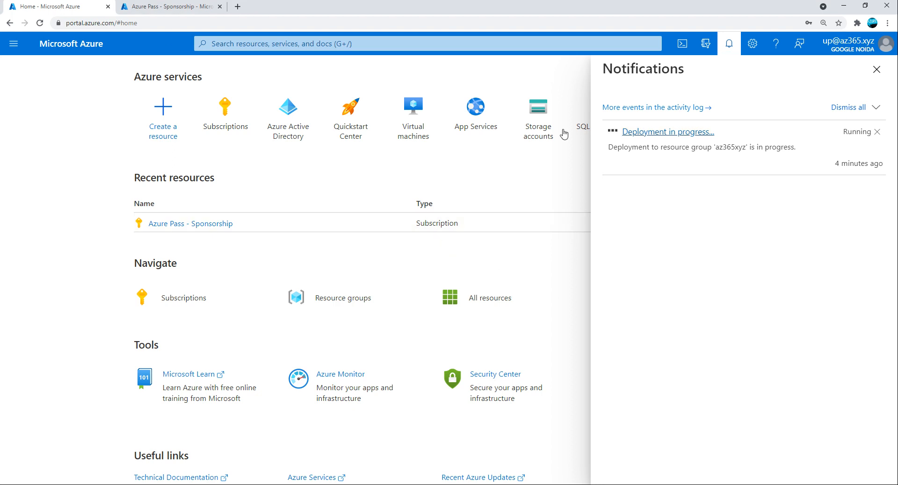
click(150, 9)
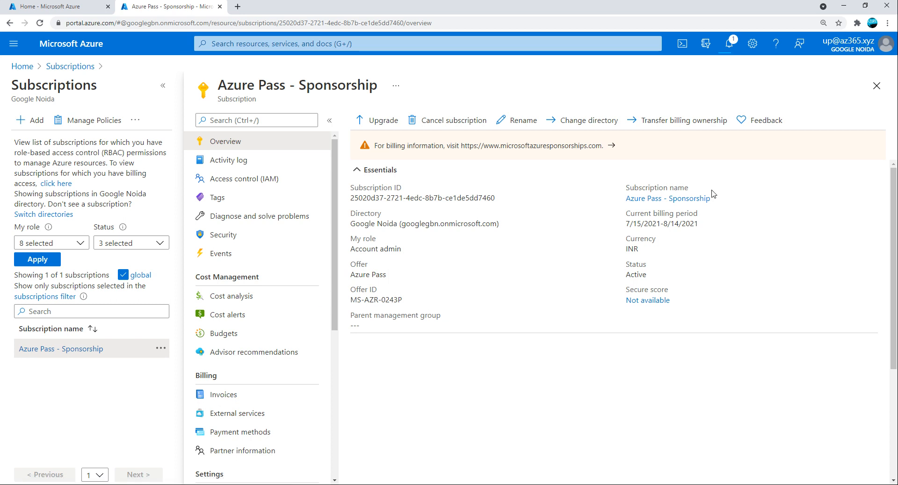
click(71, 66)
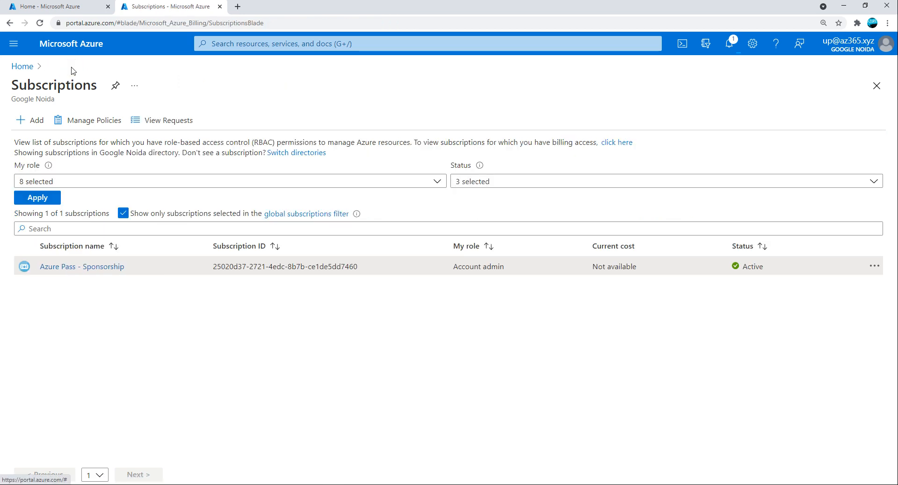
click(73, 267)
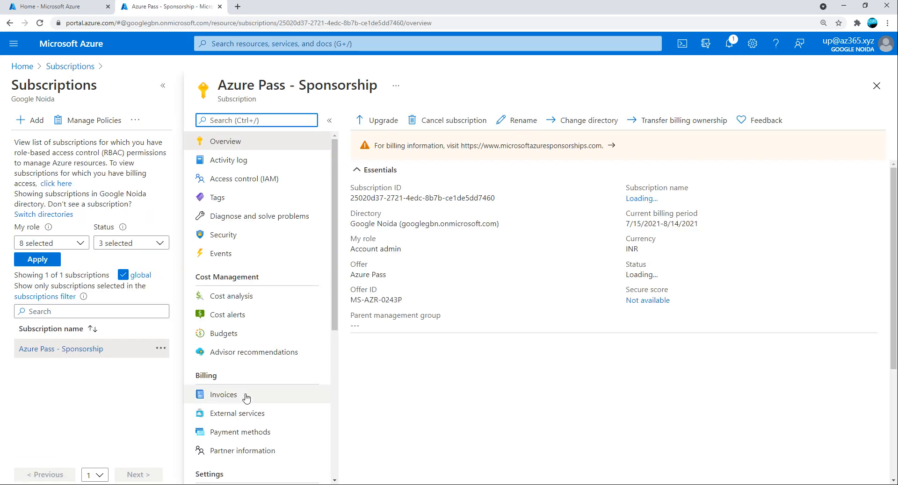
scroll(246, 398, down, 3)
Open the az365xyz resource group and confirm in Notifications that the WordPress deployment succeeded.
click(220, 367)
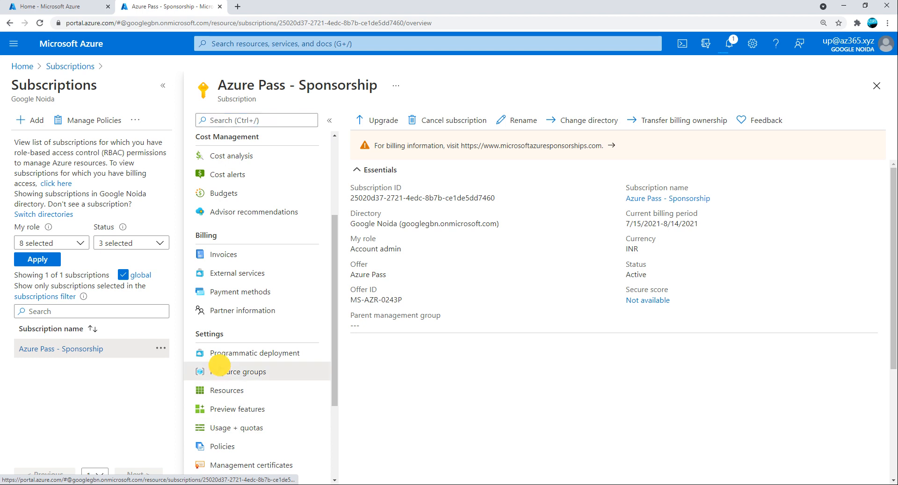
click(395, 213)
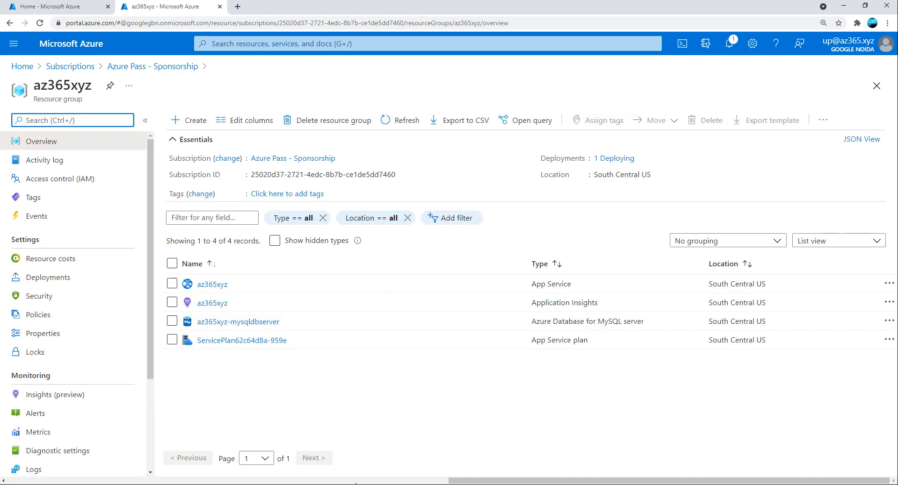
click(94, 6)
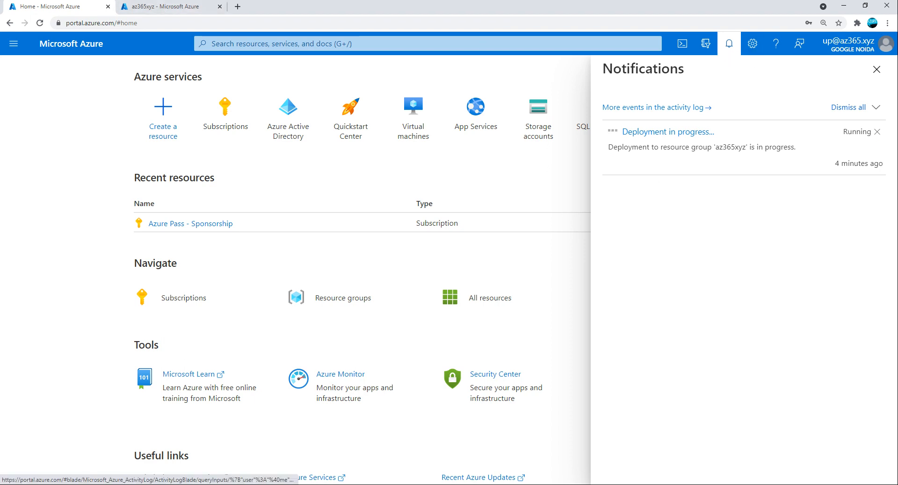
click(168, 7)
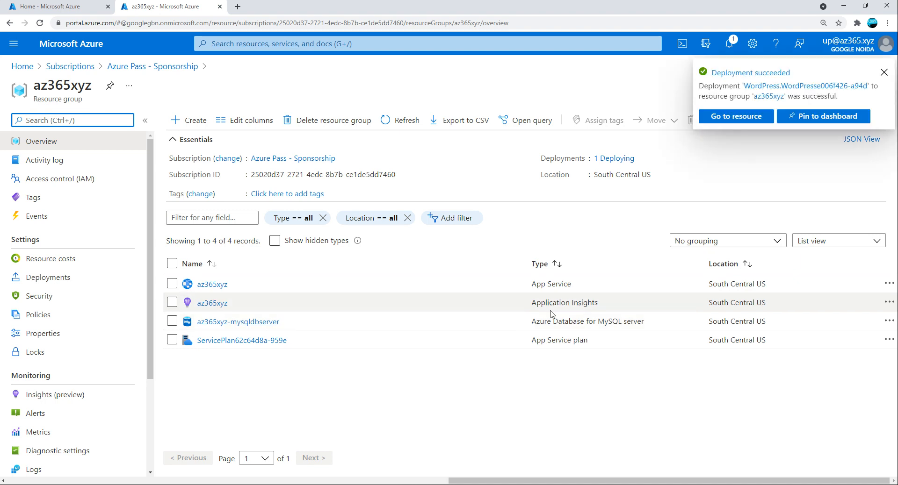
Open the az365xyz App Service from Home > Resource groups > az365xyz, showing status Running.
click(723, 117)
click(78, 7)
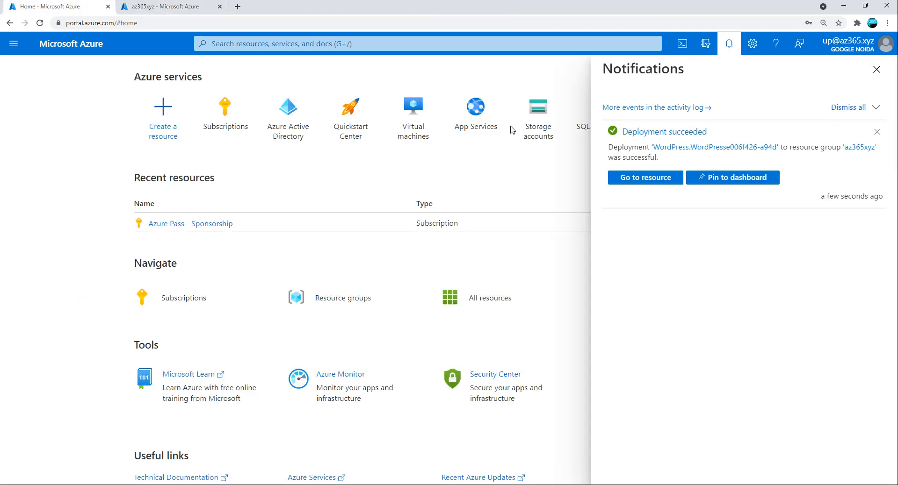
click(178, 6)
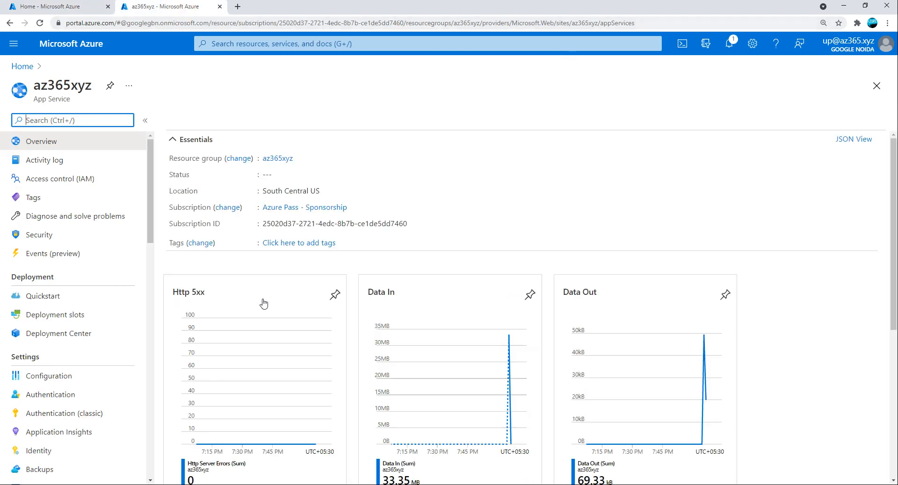
click(22, 66)
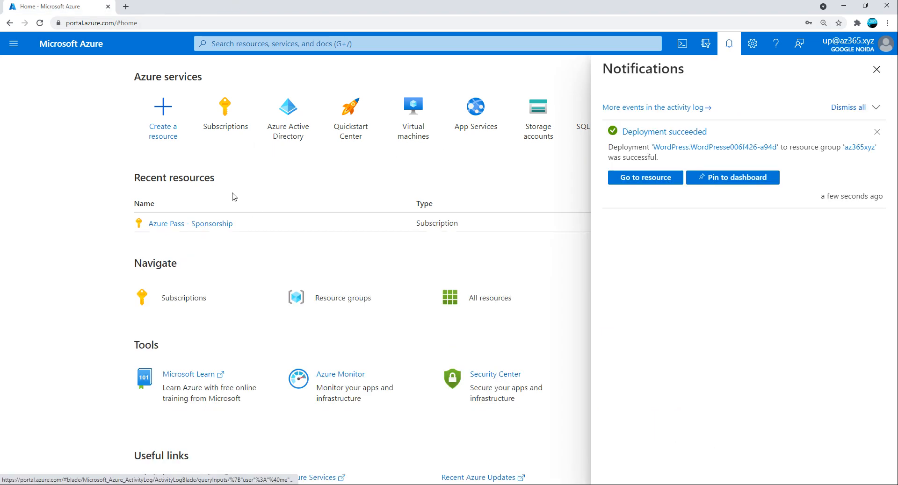
click(316, 303)
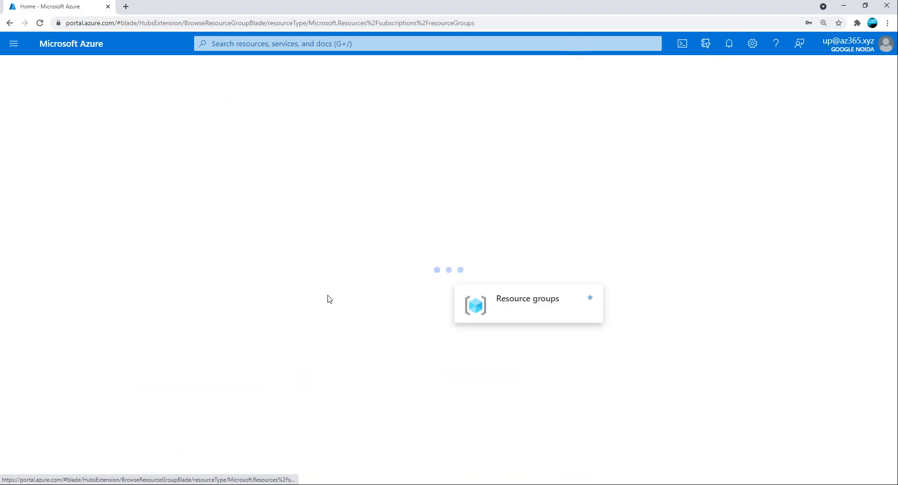
click(55, 214)
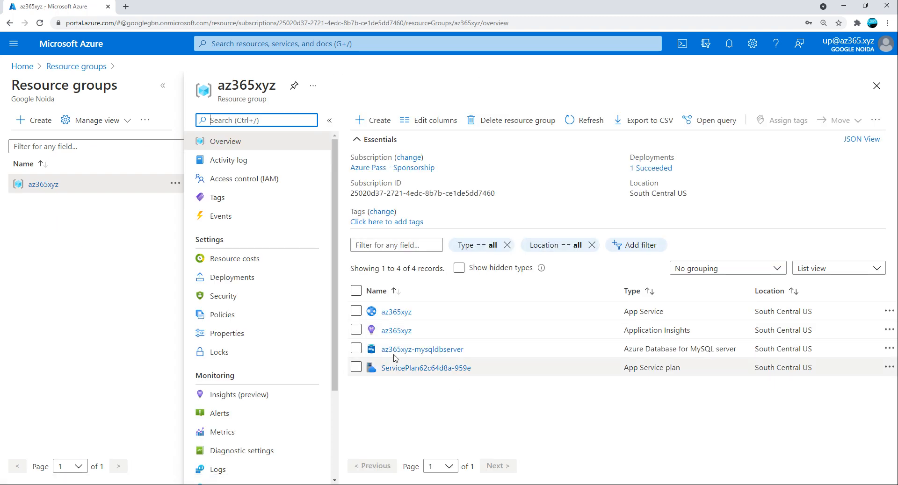
click(396, 312)
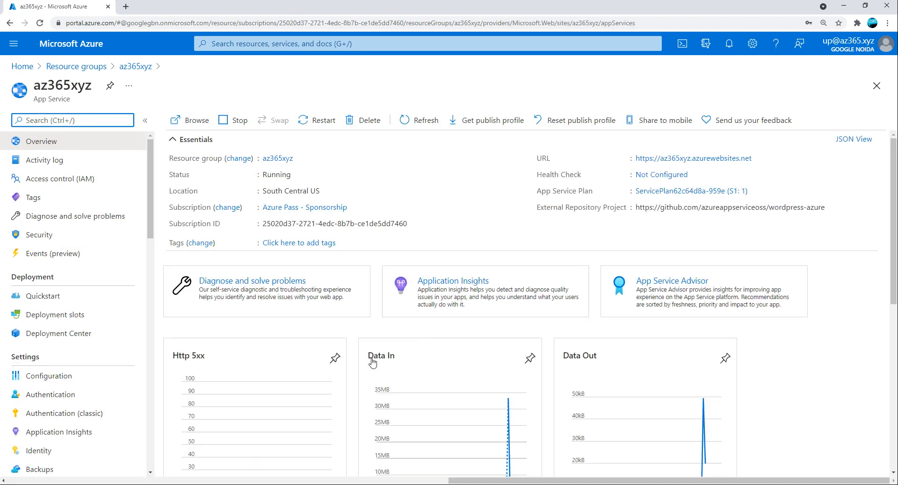
Open az365xyz.azurewebsites.net in a new tab and choose English (UK) as the WordPress install language.
click(676, 159)
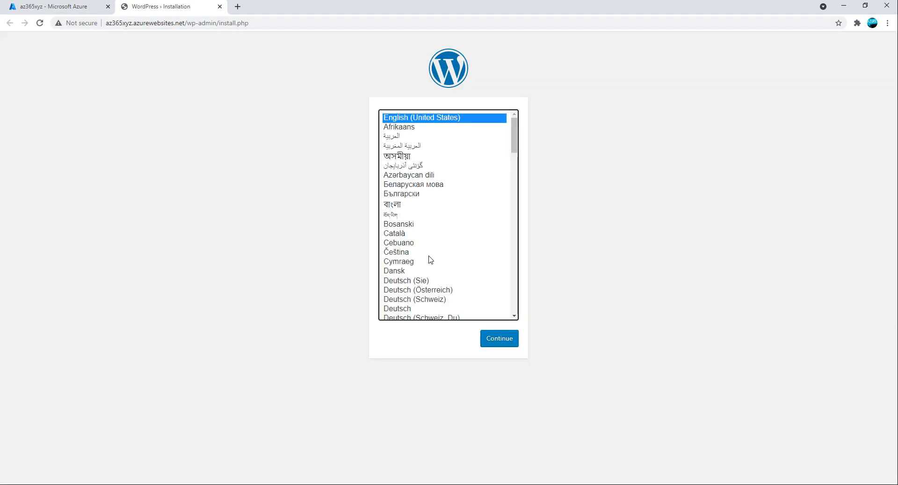
scroll(446, 299, down, 3)
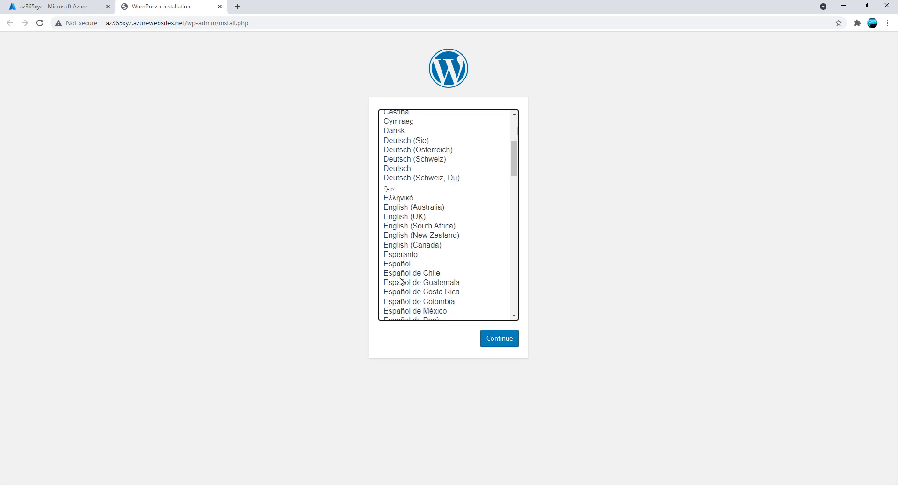
click(403, 211)
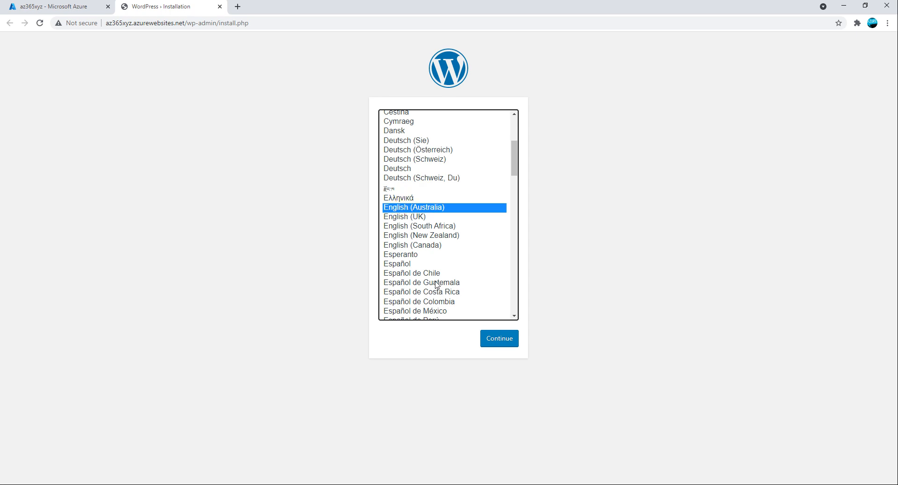
scroll(436, 284, down, 3)
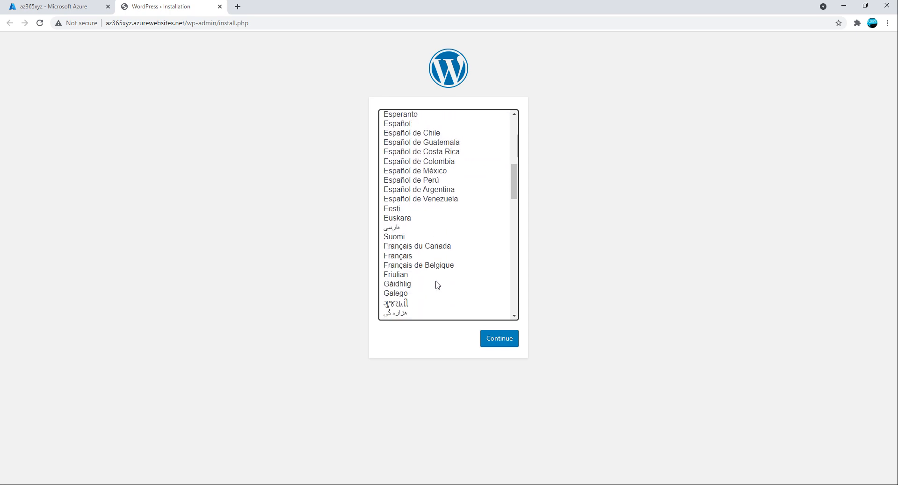
scroll(436, 285, down, 1)
scroll(436, 285, up, 3)
scroll(435, 284, down, 4)
scroll(436, 284, down, 2)
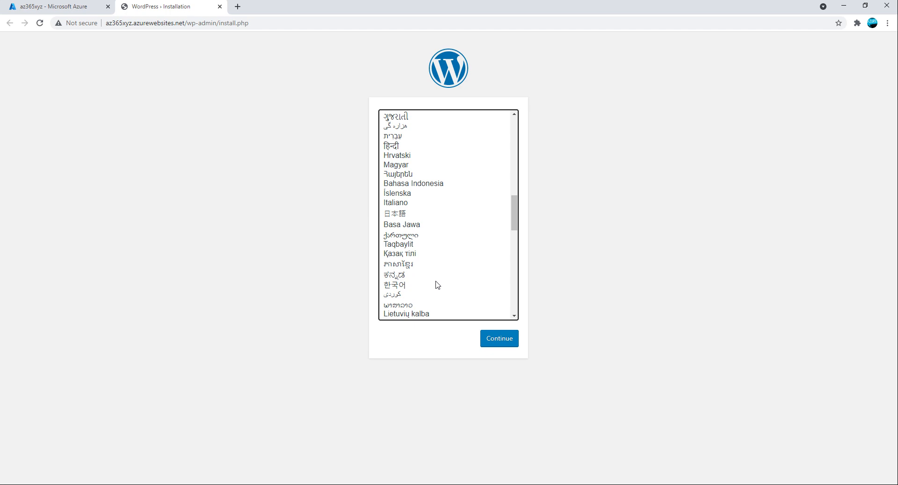
scroll(436, 285, up, 7)
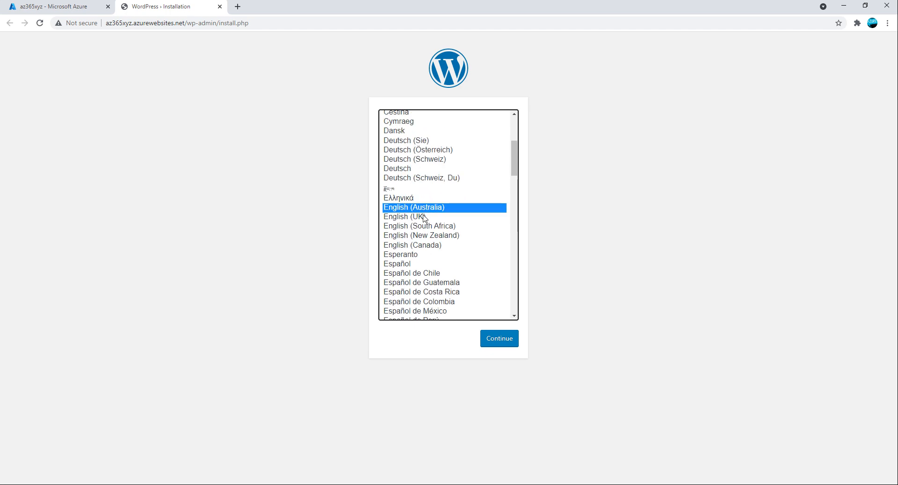
click(424, 218)
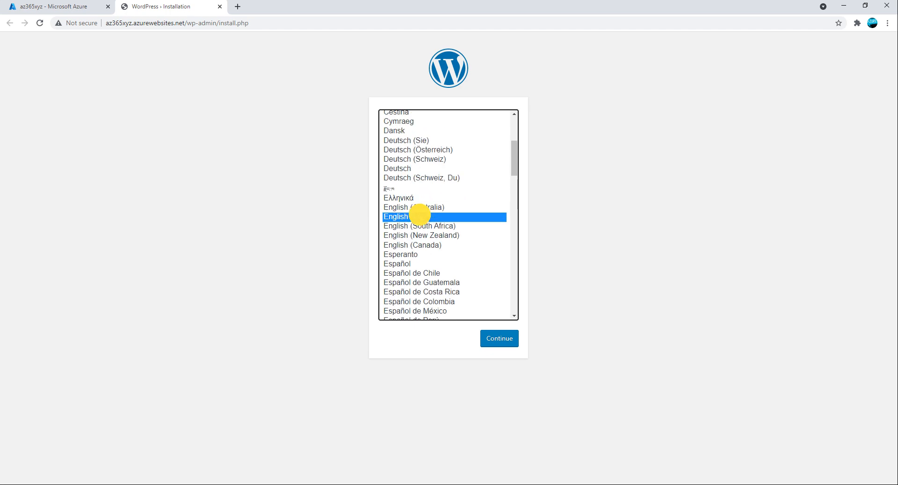
click(494, 348)
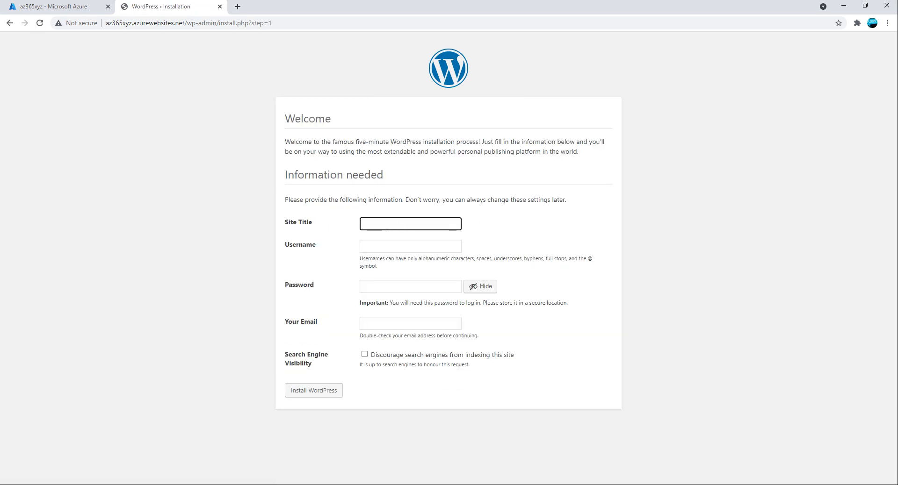
Paste 'az365.xyz' from the address bar as the Site Title and enter the admin username.
drag(132, 23, 90, 24)
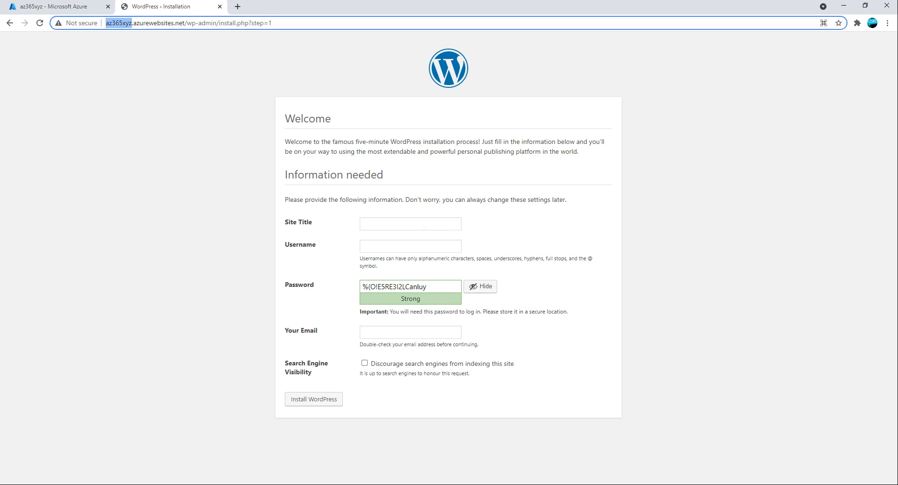
click(422, 226)
text(az365xyz)
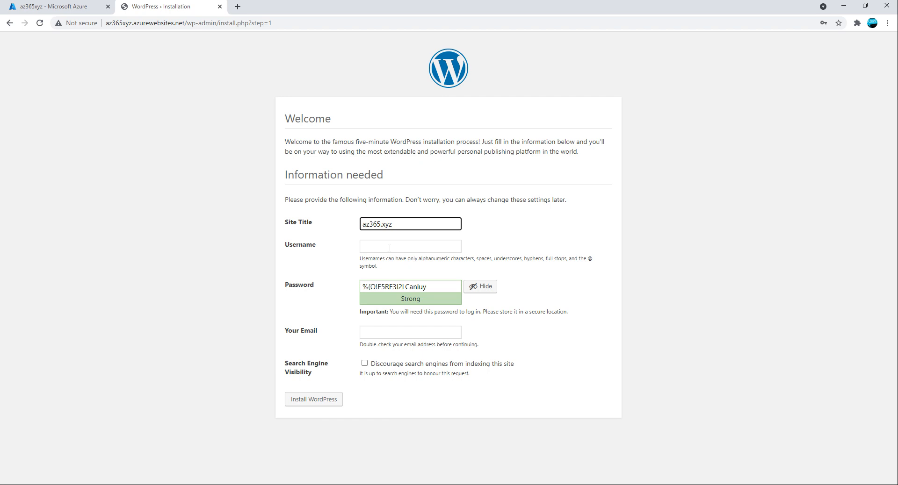
click(388, 246)
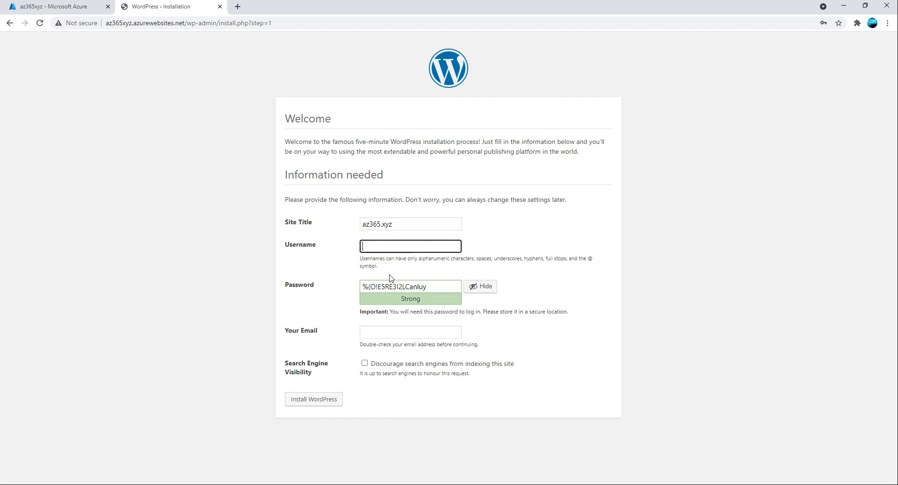
text(adm)
drag(387, 247, 494, 255)
text(admin)
Enter the admin e-mail, leave search-engine discouragement unchecked, and install WordPress.
click(373, 333)
click(364, 364)
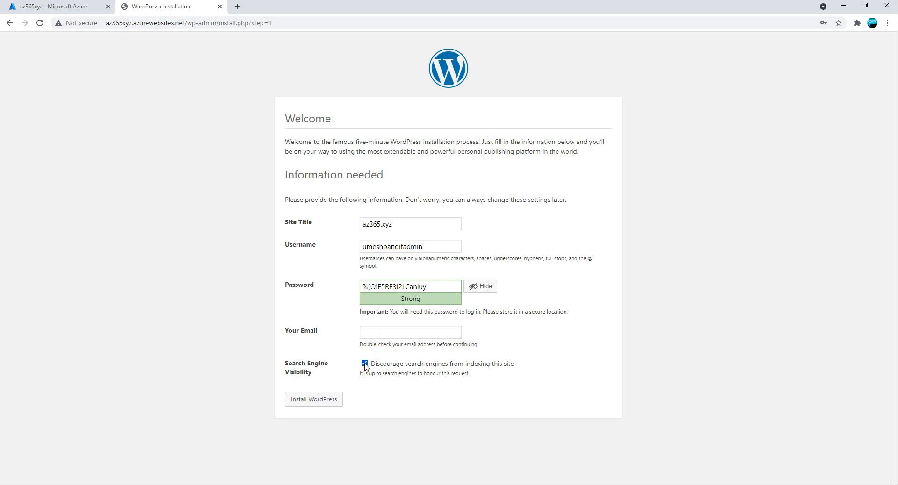
click(365, 365)
click(372, 332)
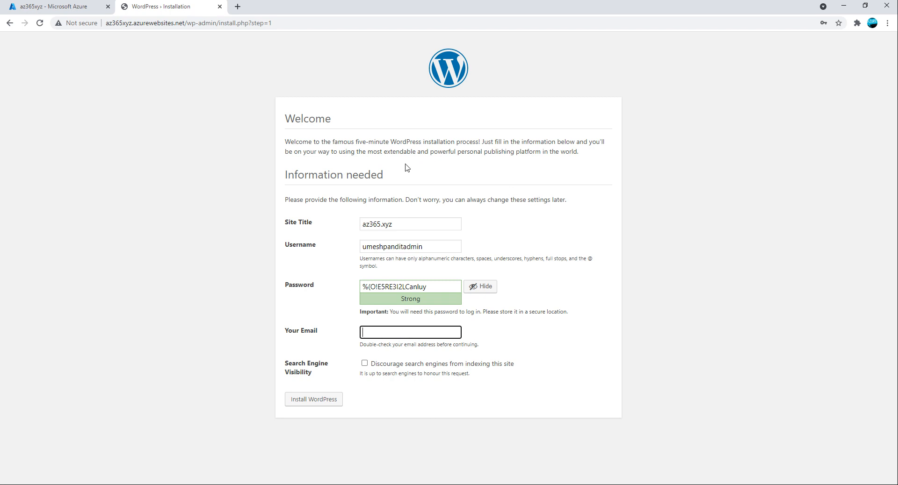
click(374, 333)
drag(437, 333, 352, 334)
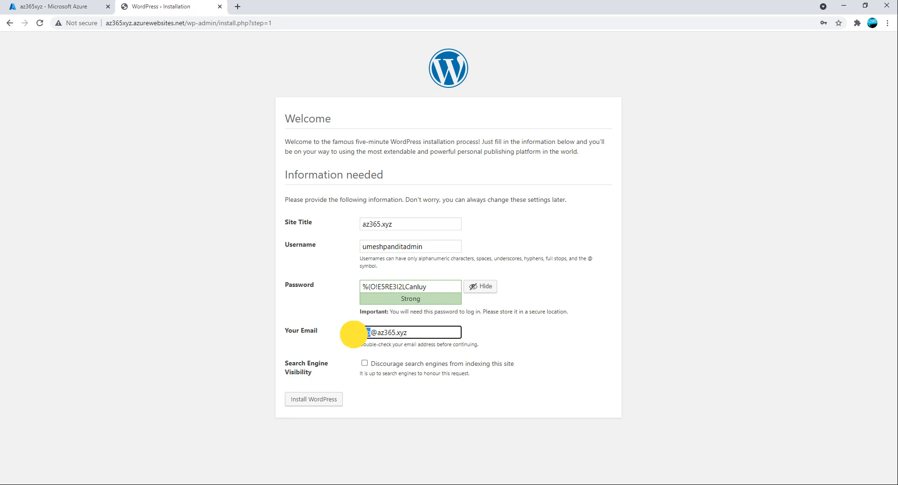
click(316, 403)
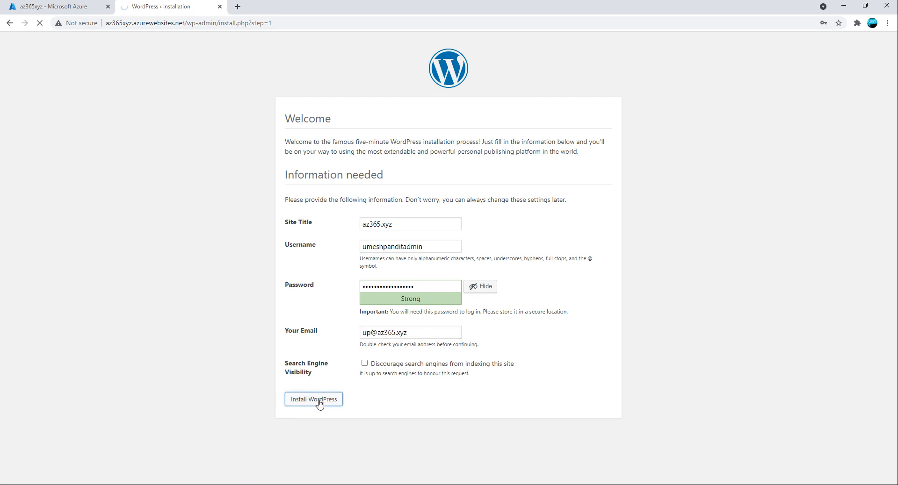
Reveal the generated strong password and select it for copying.
click(482, 286)
click(480, 287)
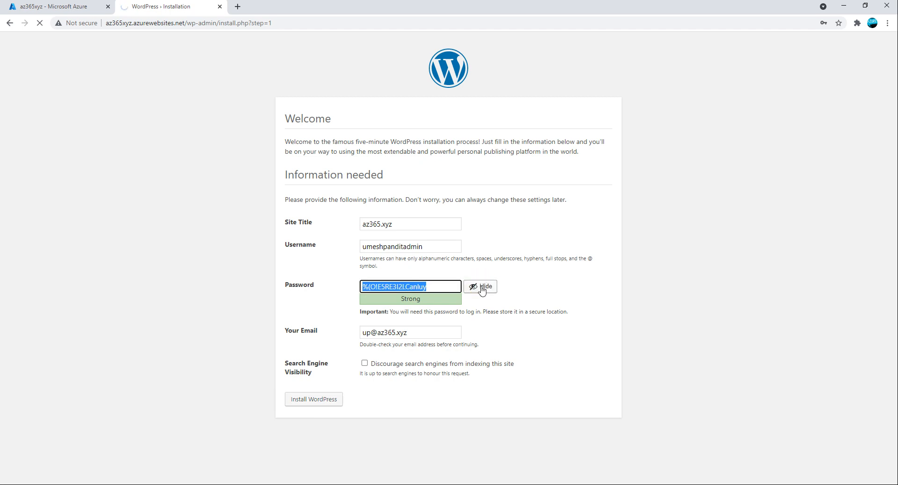
click(427, 287)
drag(427, 287, 345, 287)
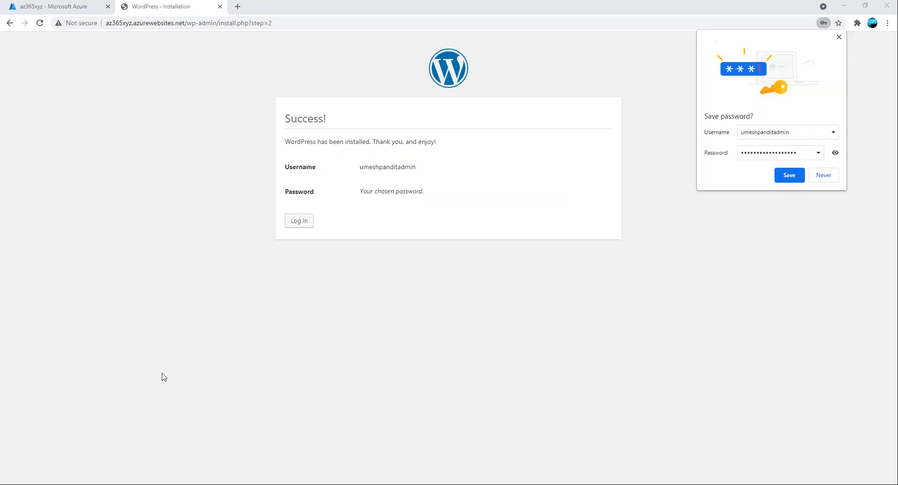
Save the credentials in Chrome, then log in as the new admin with Remember Me ticked.
click(789, 176)
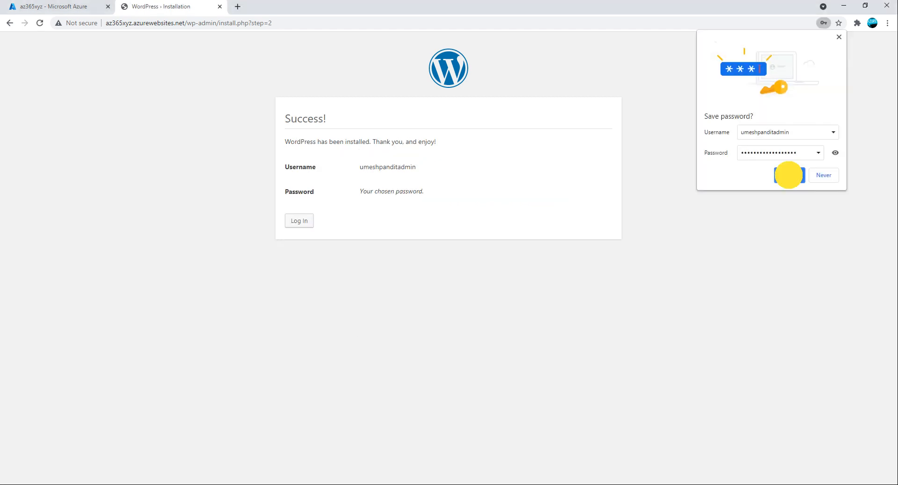
click(300, 222)
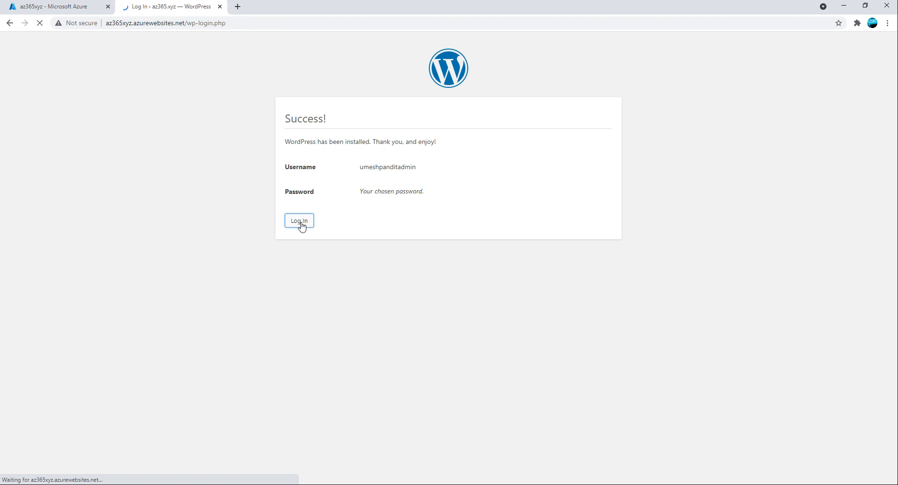
click(424, 227)
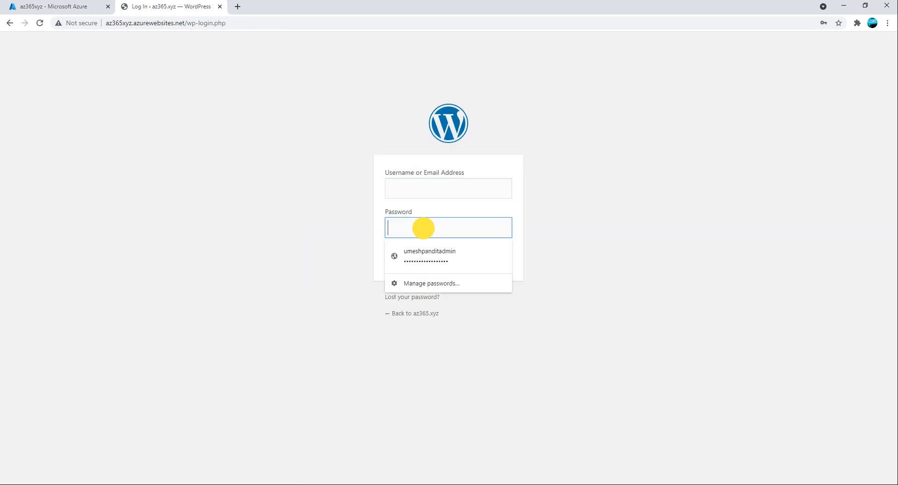
click(431, 255)
click(406, 252)
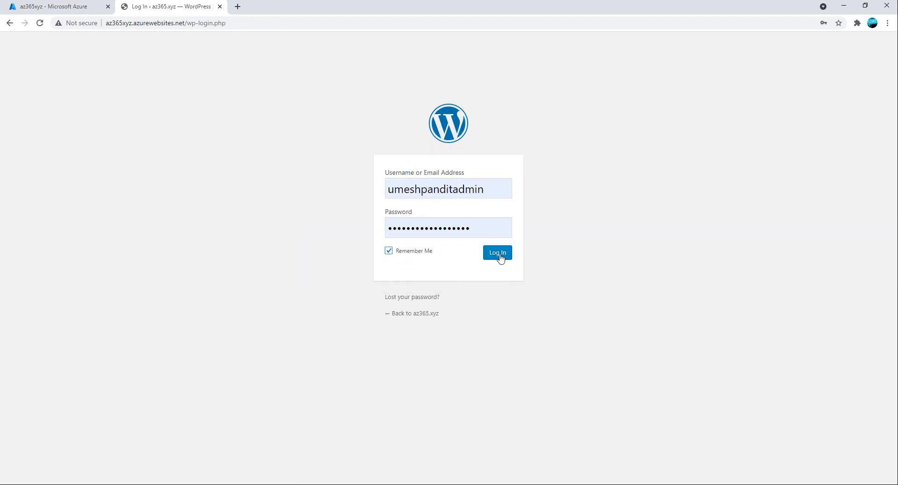
click(507, 255)
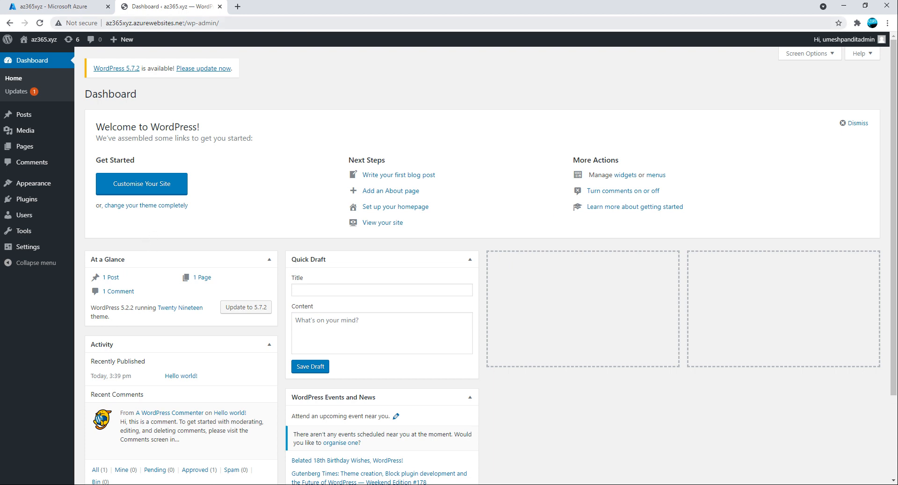
Open the copied site URL in a Chrome guest window, see the maintenance notice, and close it.
drag(185, 23, 65, 22)
key(ctrl+c)
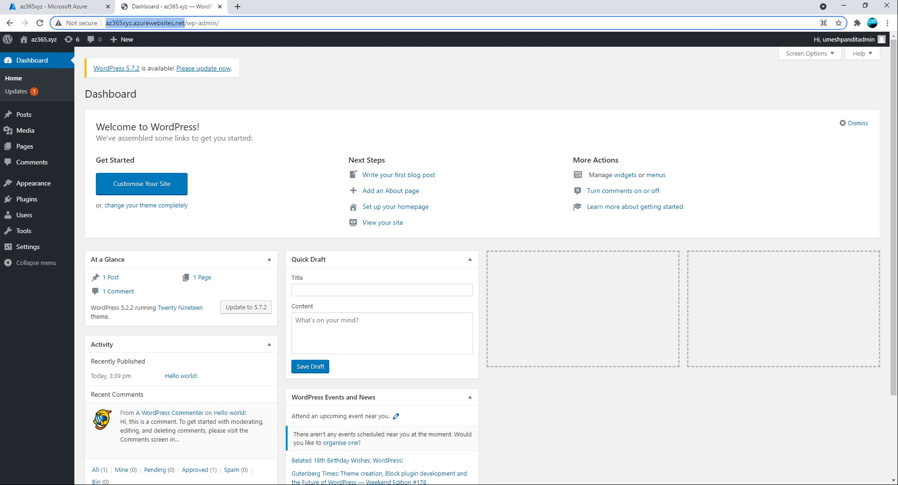
click(873, 23)
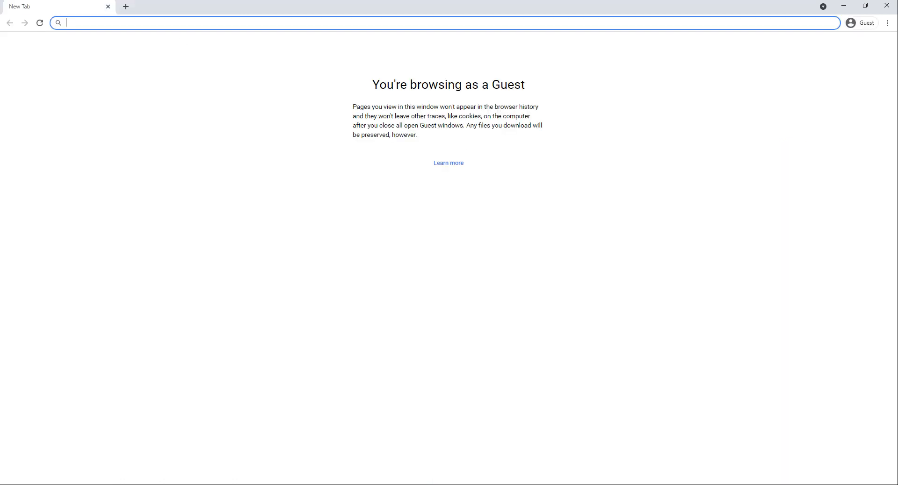
key(ctrl+v)
key(Return)
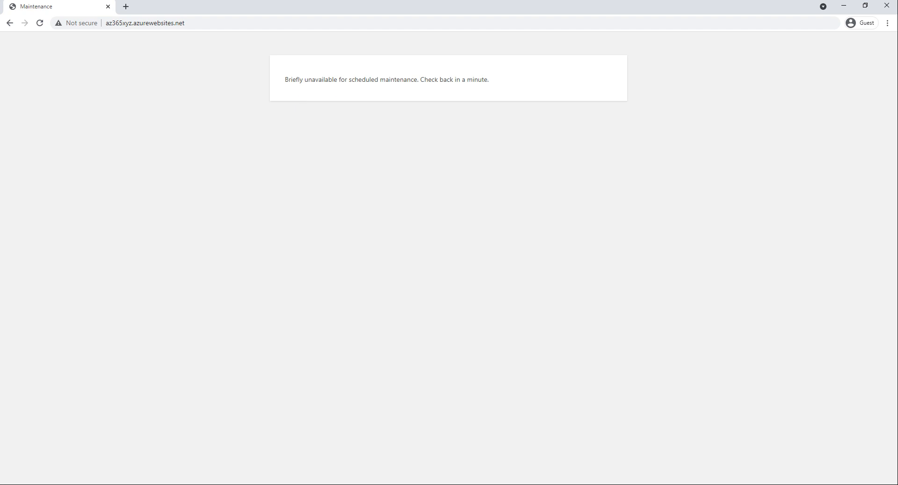
click(886, 6)
Open the 1 Post list, then close the WordPress tab to return to Azure.
scroll(350, 290, down, 2)
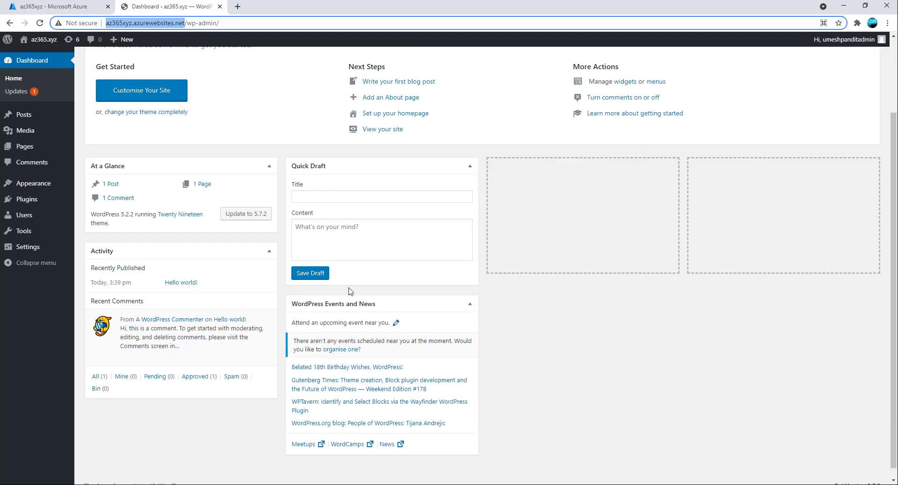
click(110, 185)
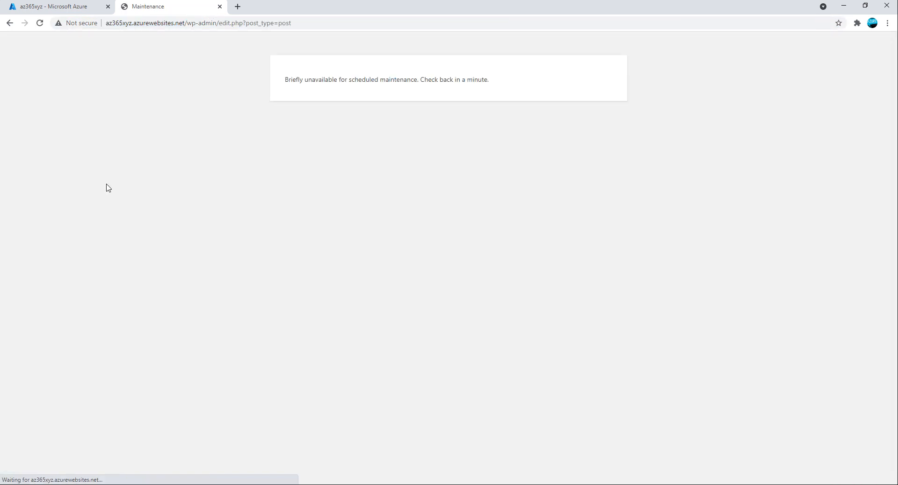
click(220, 7)
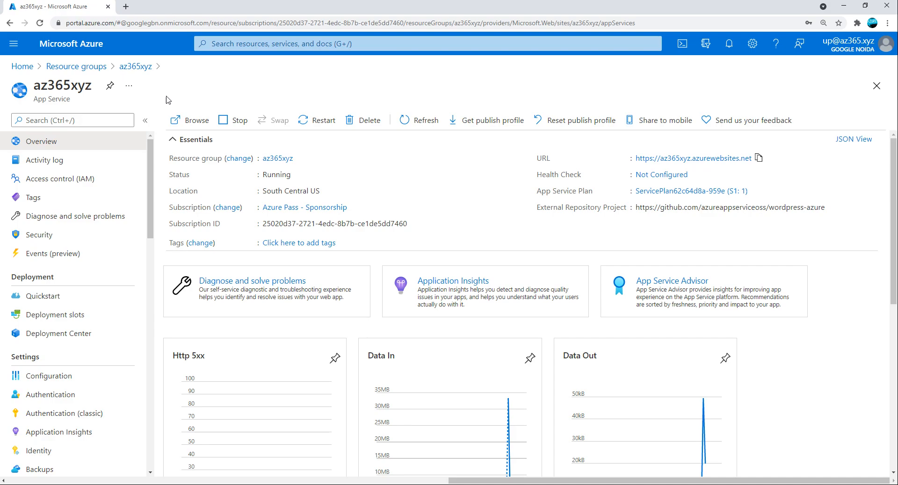
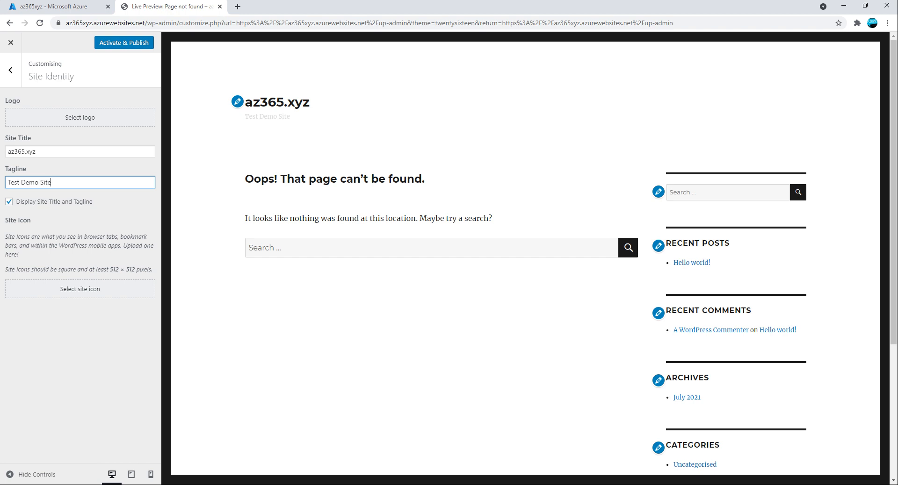
Upload the Logo AzureTalks image from Downloads as the site icon candidate.
click(96, 295)
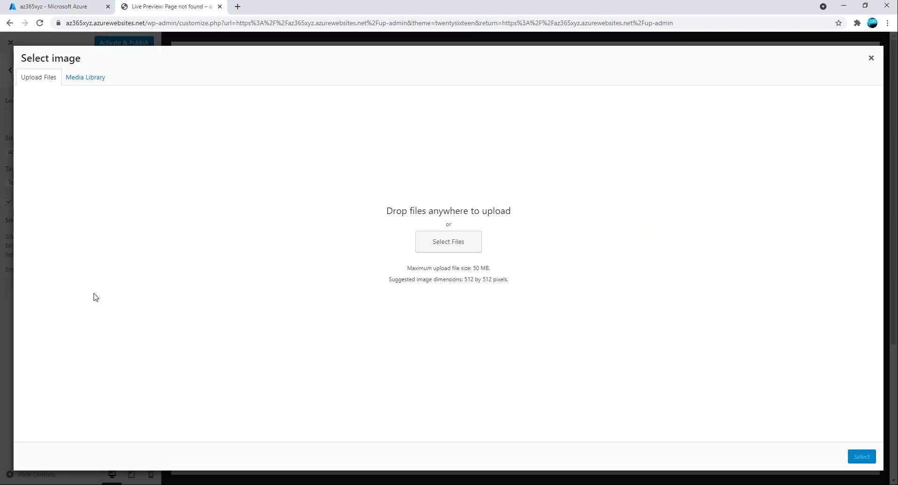
click(75, 79)
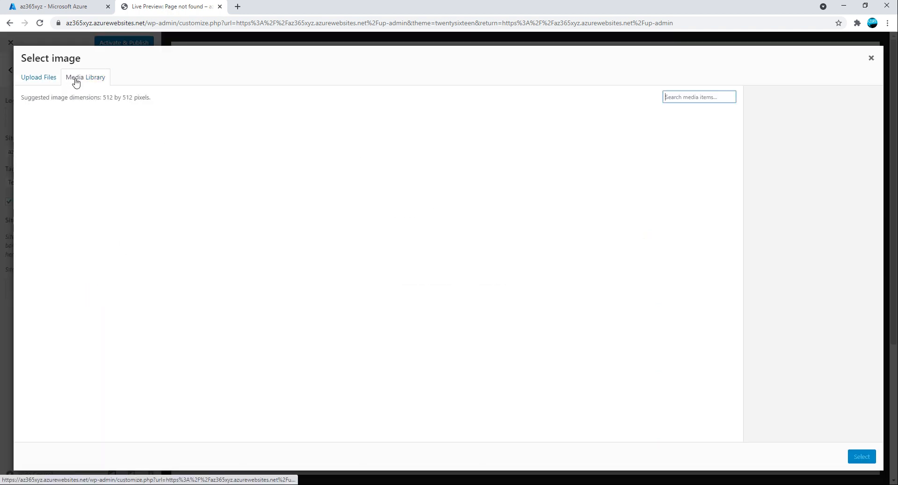
click(36, 75)
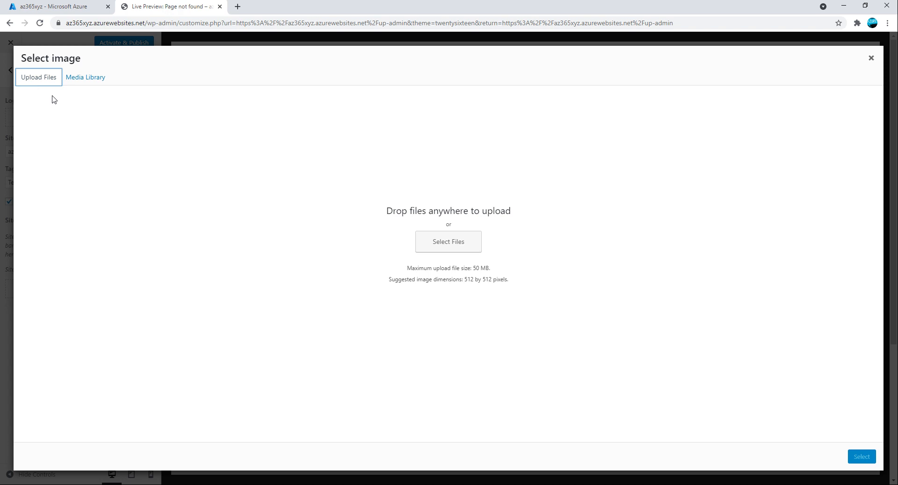
click(451, 244)
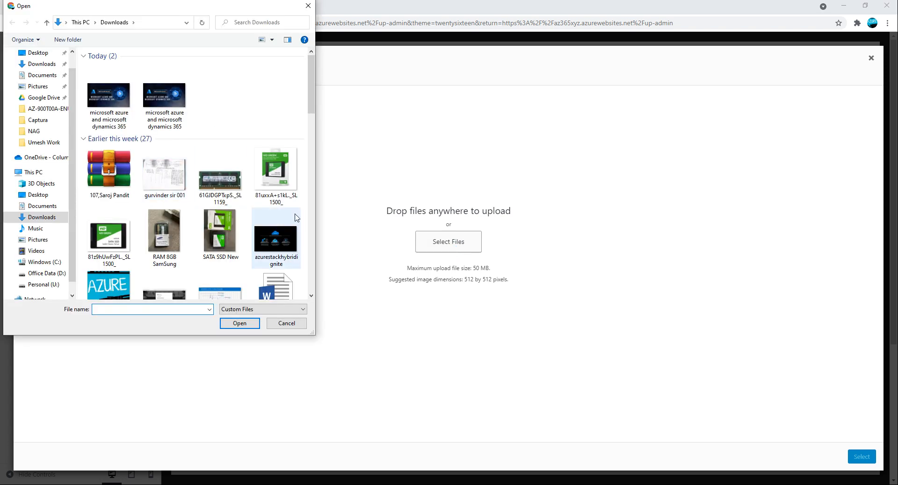
click(276, 241)
click(121, 295)
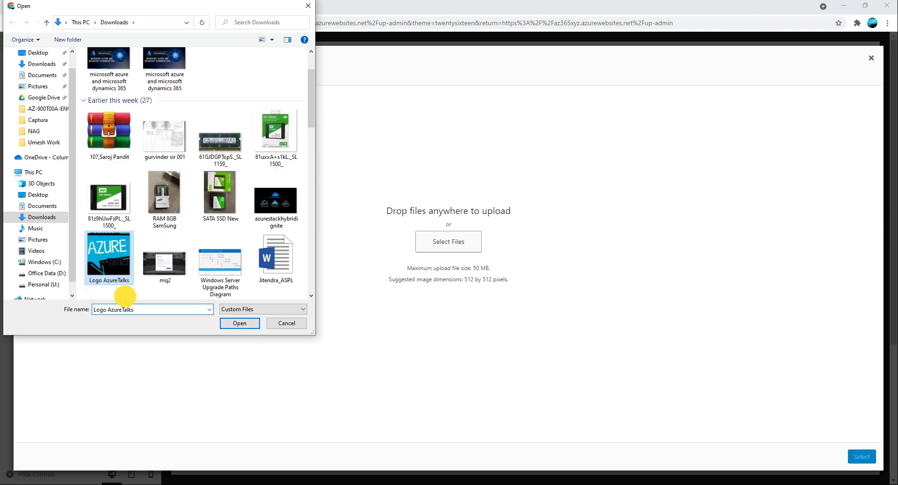
click(240, 324)
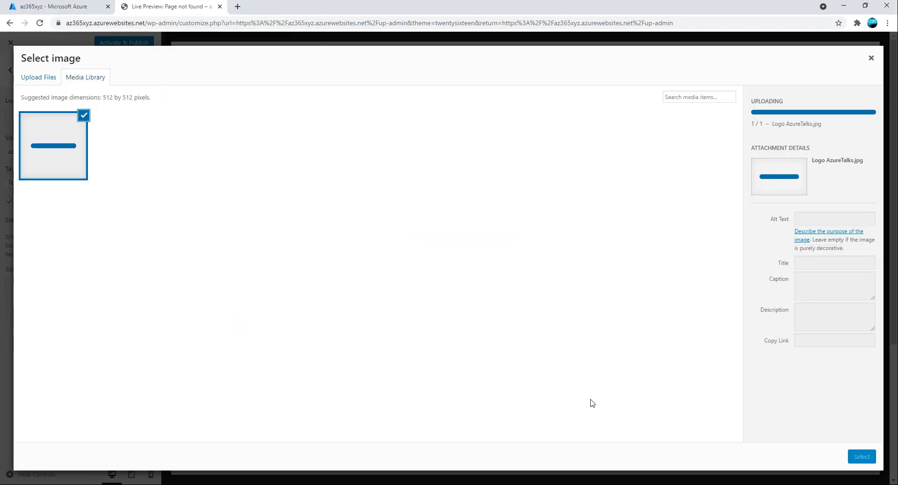
Copy the title 'Logo AzureTalks' into the image's alt text, caption and description.
click(752, 233)
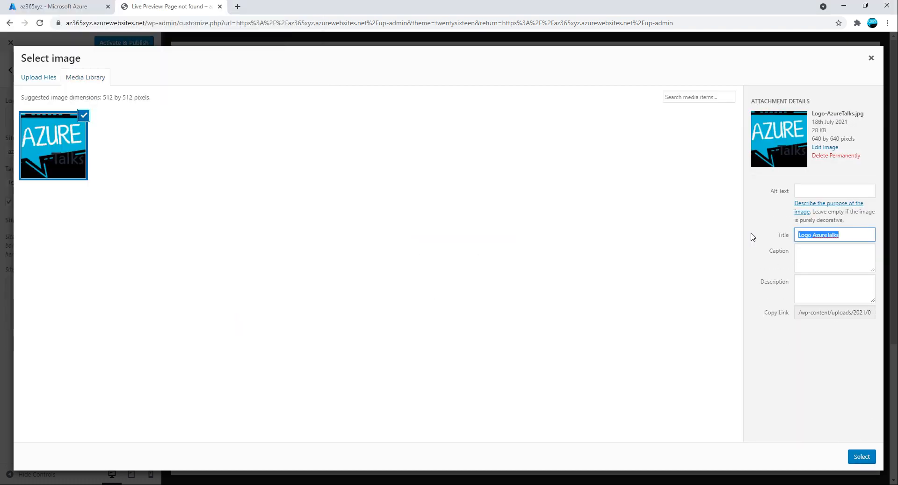
key(ctrl+c)
click(820, 192)
key(ctrl+v)
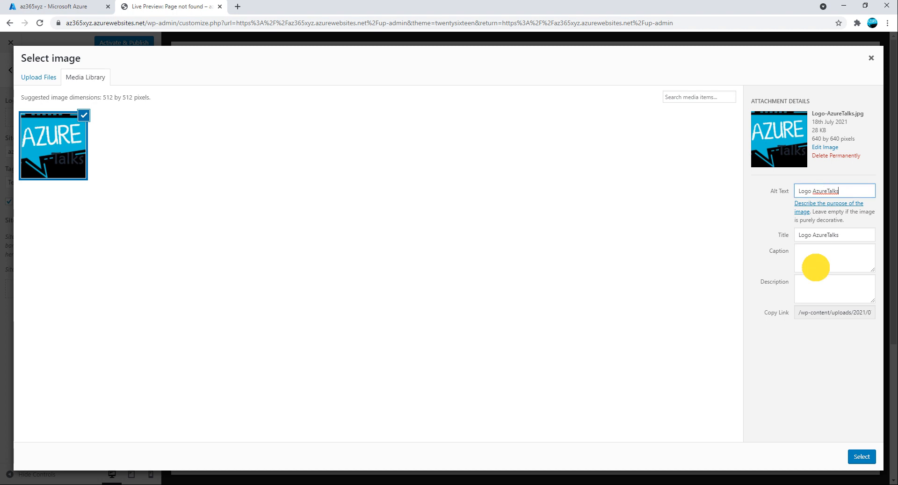
click(816, 262)
key(ctrl+v)
click(819, 289)
key(ctrl+v)
Select the logo, crop it square, publish the site icon and close the customiser.
click(862, 457)
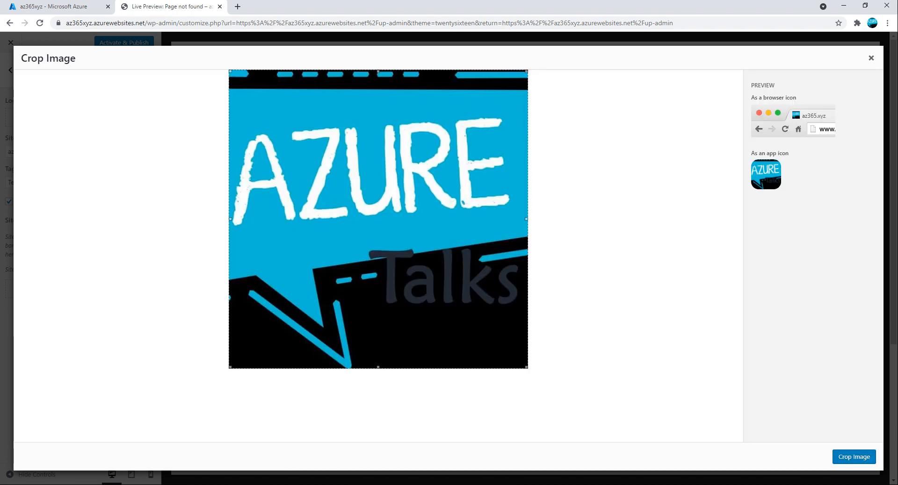
click(855, 457)
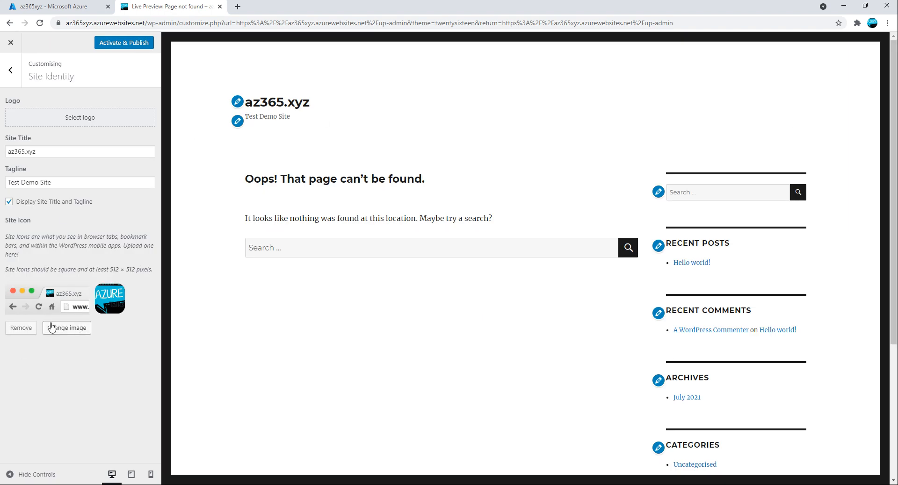
click(117, 44)
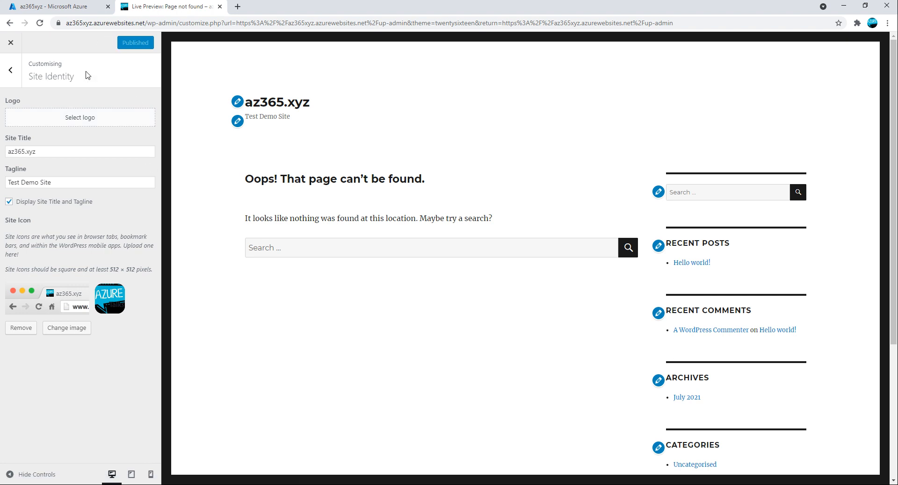
click(11, 71)
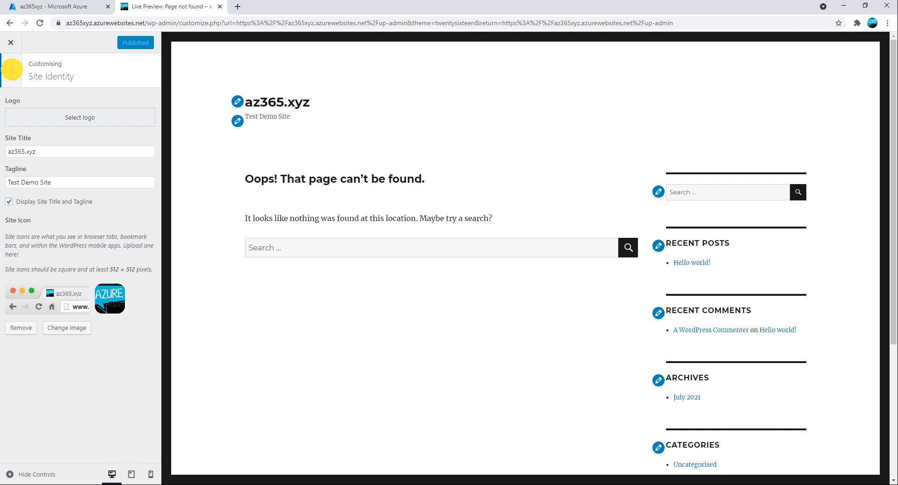
click(11, 43)
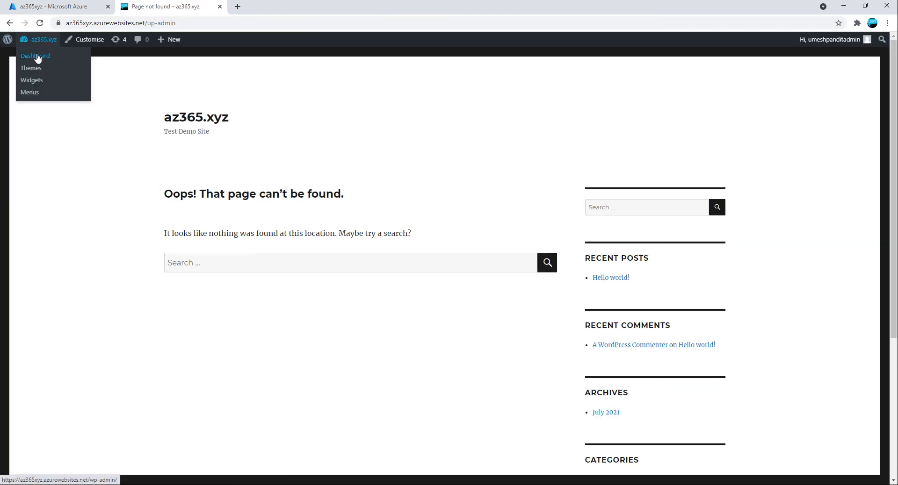
Go from the dashboard to Pages > All Pages and edit Sample Page.
click(36, 56)
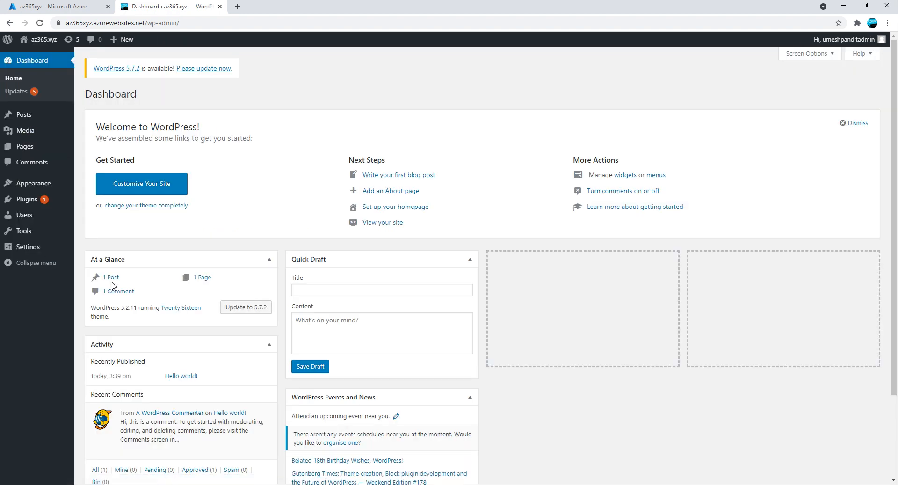
mouse_move(26, 140)
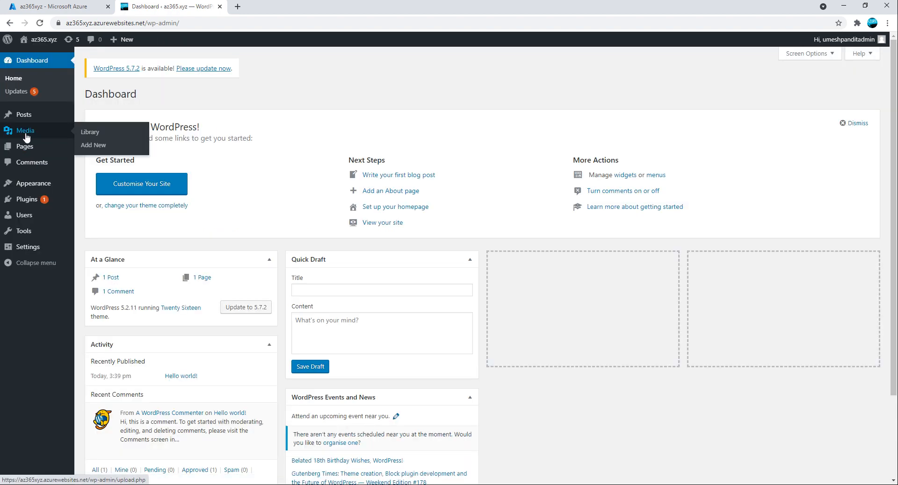
click(92, 148)
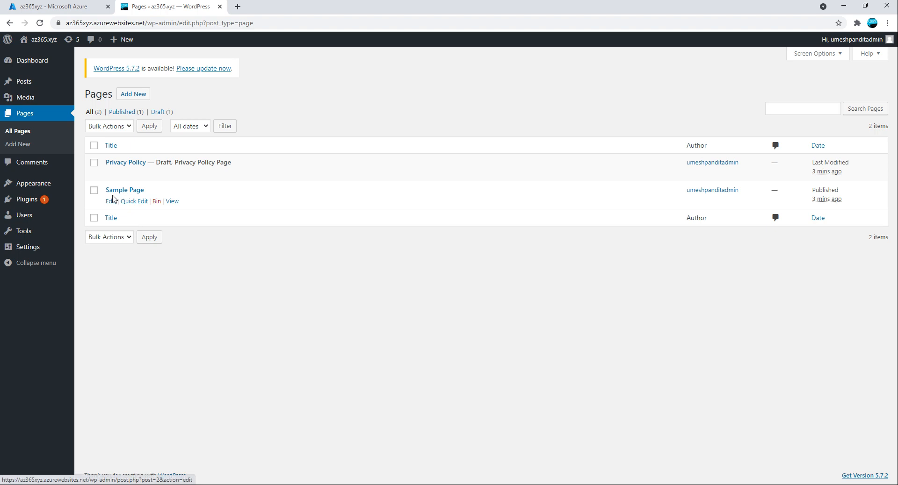
click(111, 202)
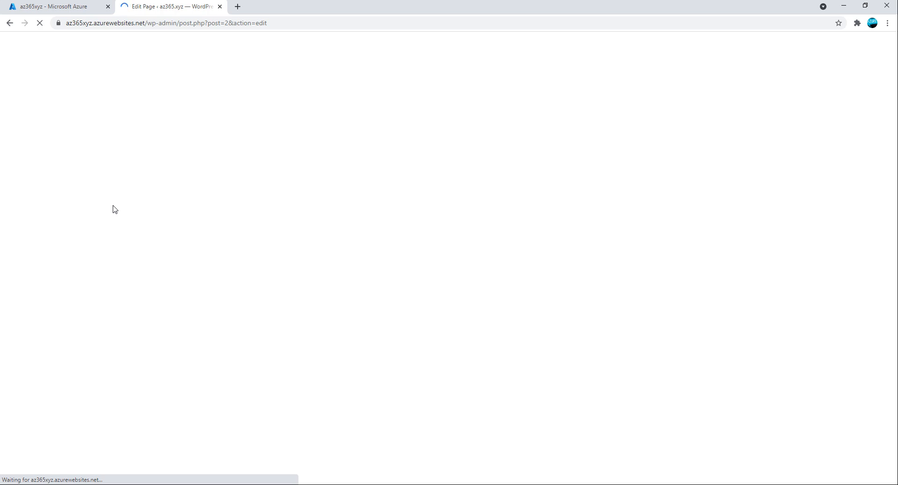
Dismiss the block welcome tip and type 'He' over the first paragraph.
click(369, 247)
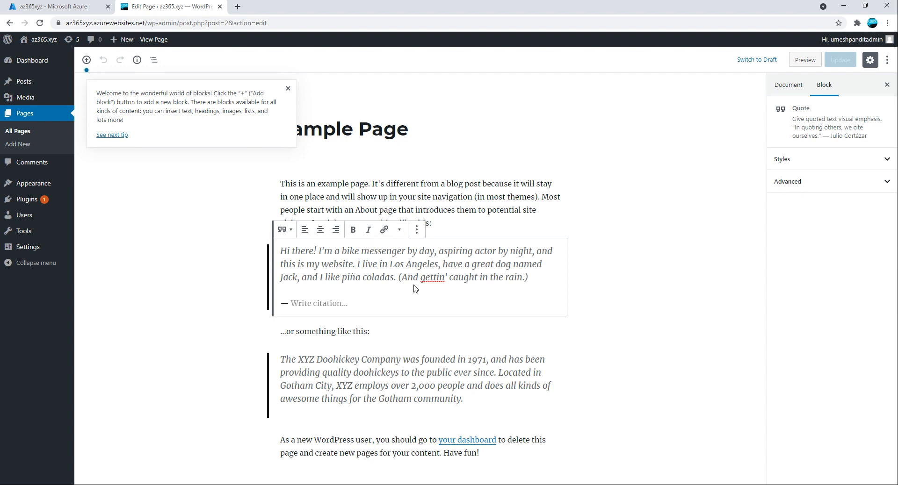
click(288, 88)
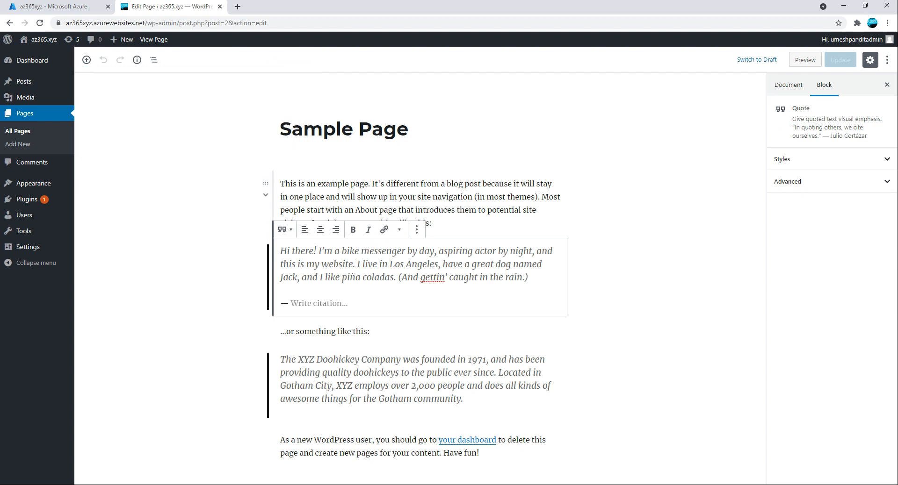
drag(432, 223, 265, 178)
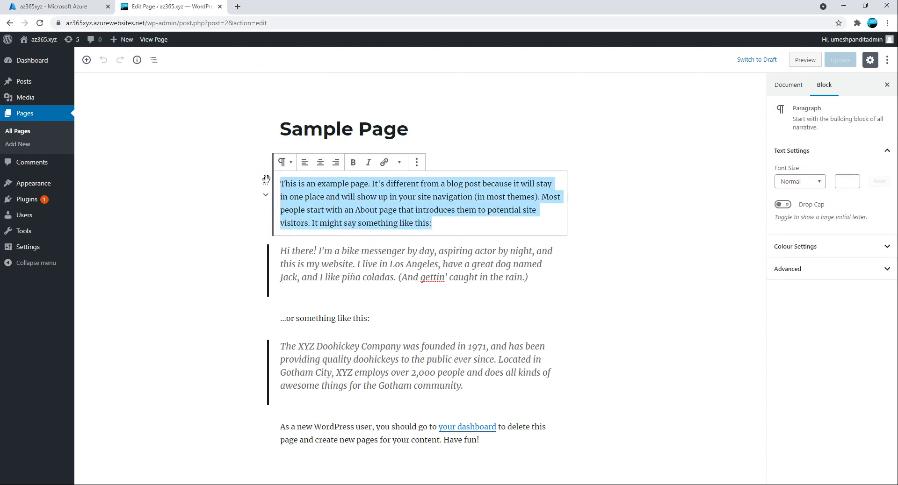
text(Hello World!)
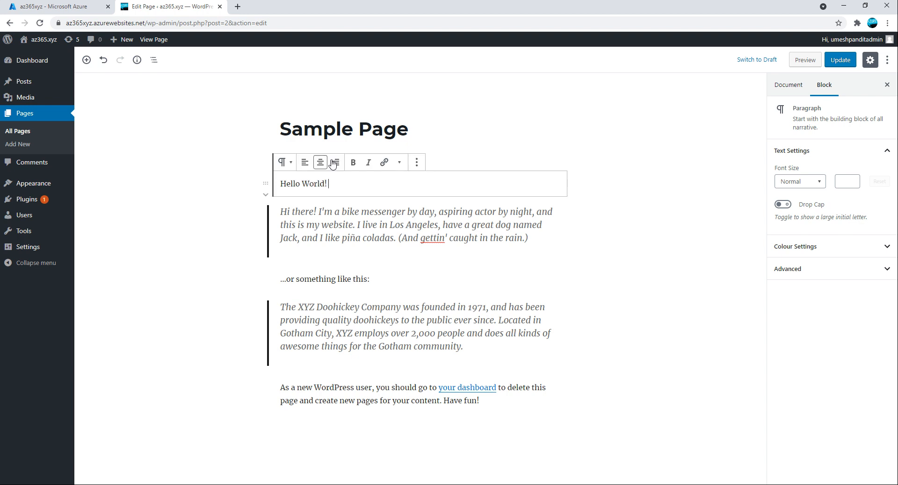
Retitle the page 'Hello World!', update it, and view it on the live site.
drag(417, 131, 218, 133)
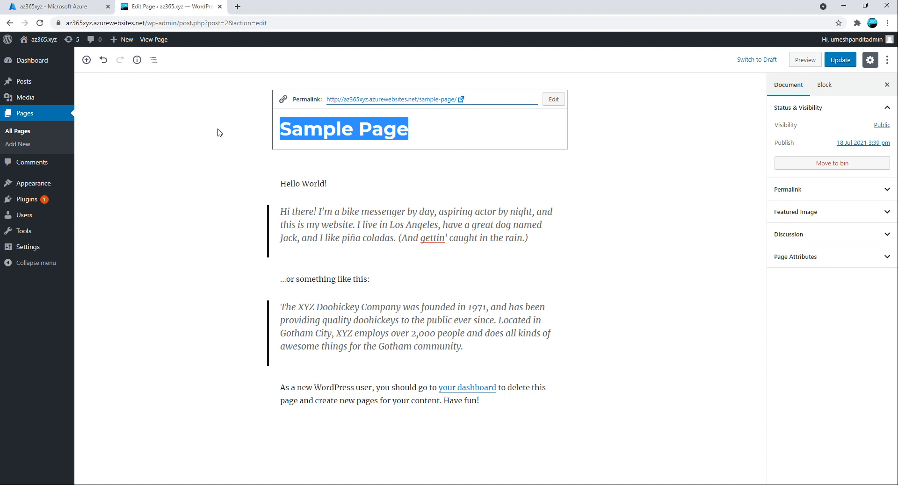
text(Sample)
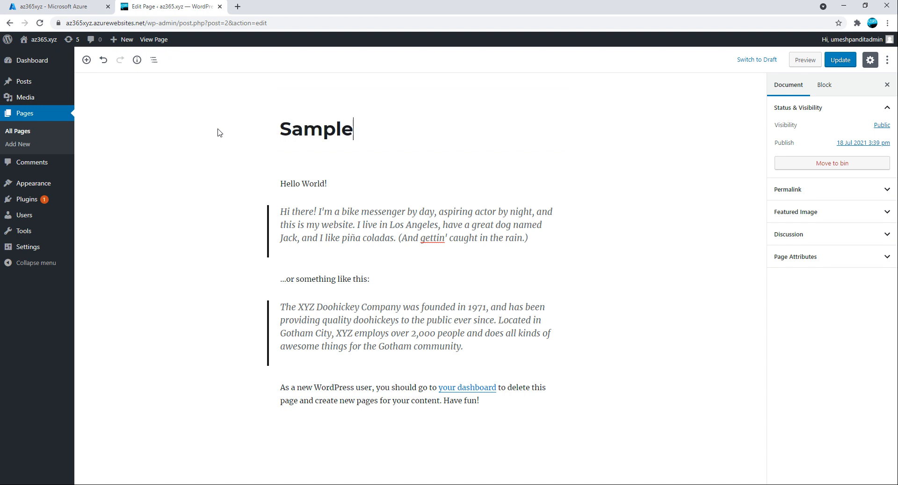
key(BackSpace)
key(BackSpace)
key(BackSpace)
key(BackSpace)
key(BackSpace)
key(BackSpace)
text(Hello Word)
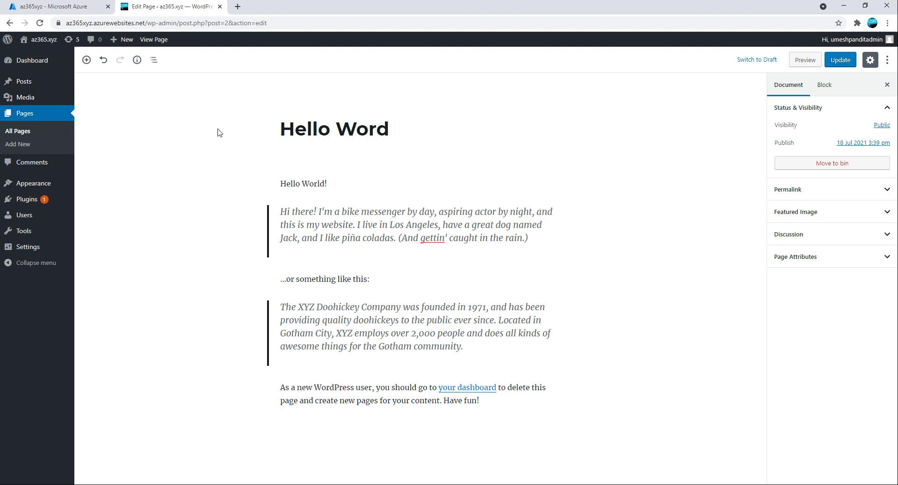
key(BackSpace)
key(BackSpace)
text(rld!)
click(841, 61)
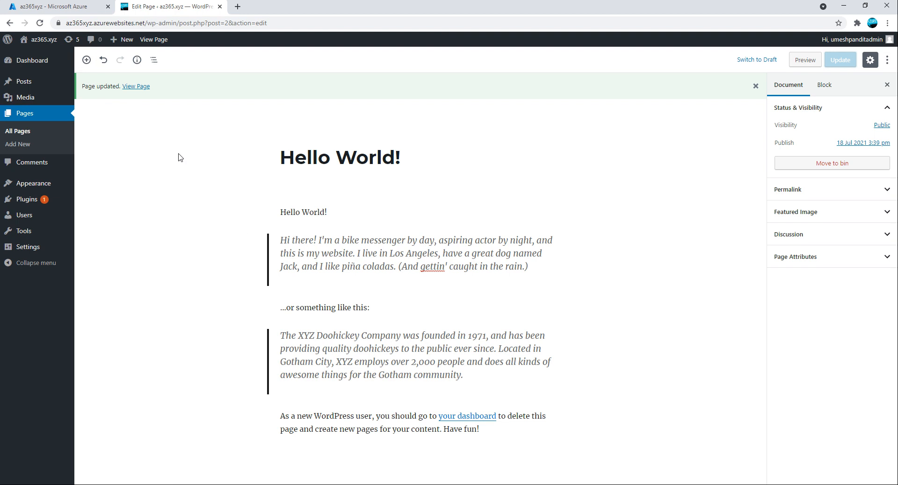
click(139, 88)
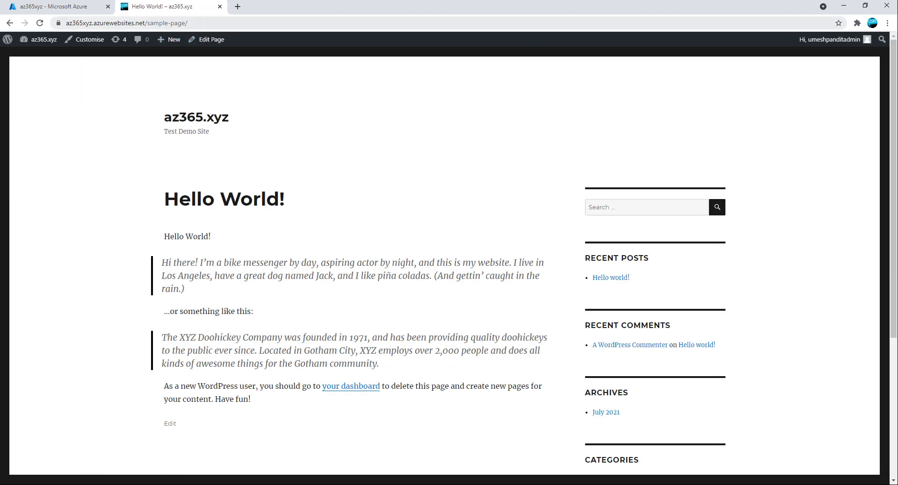
click(219, 22)
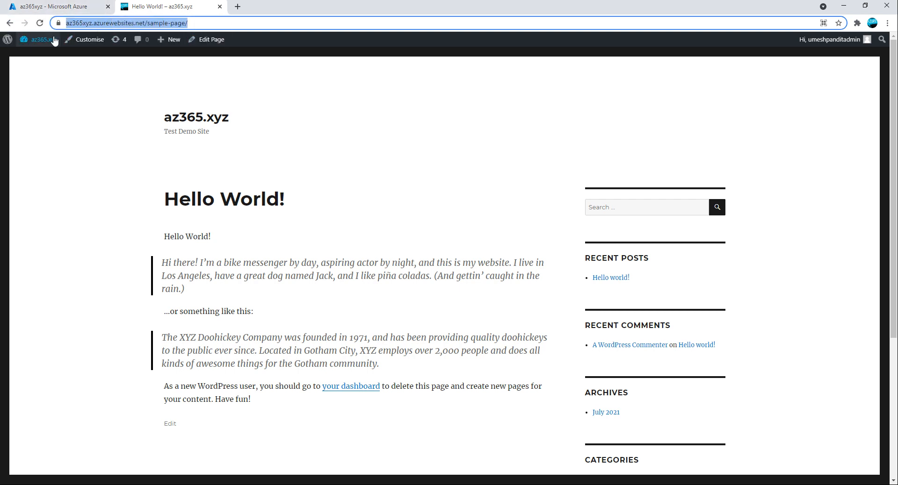
mouse_move(40, 39)
click(28, 55)
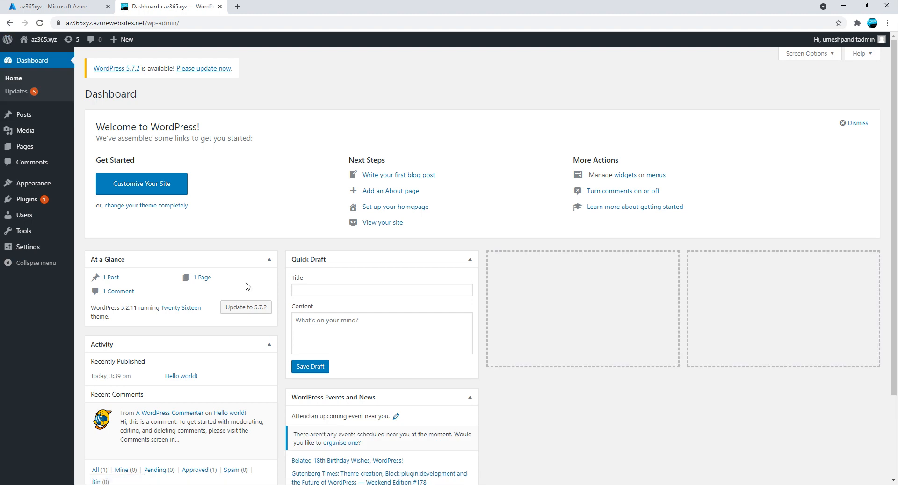
click(196, 277)
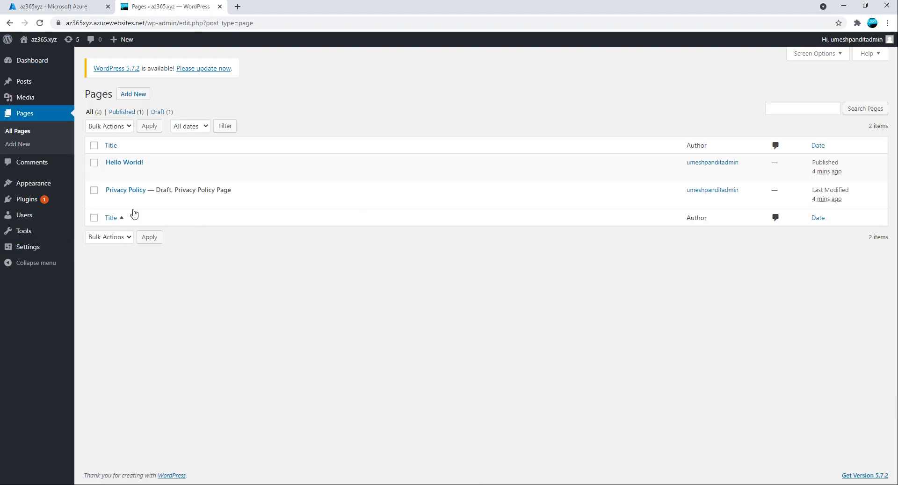
click(95, 163)
click(126, 126)
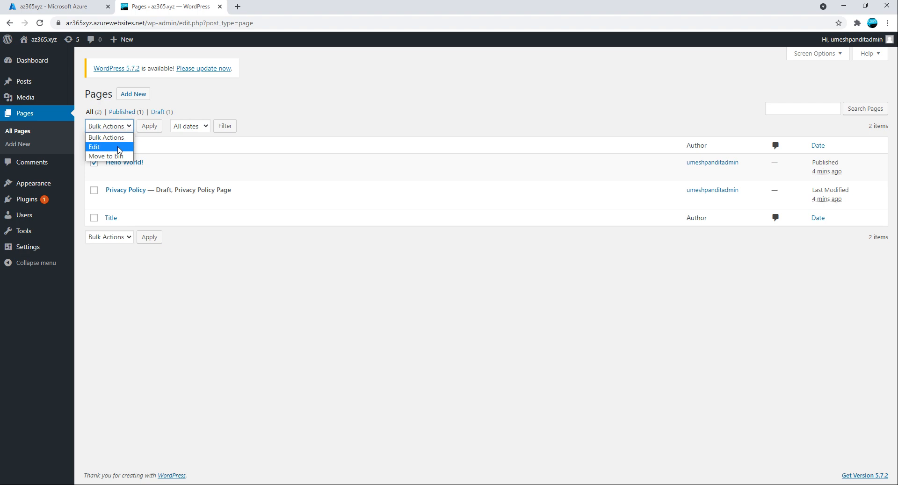
click(117, 145)
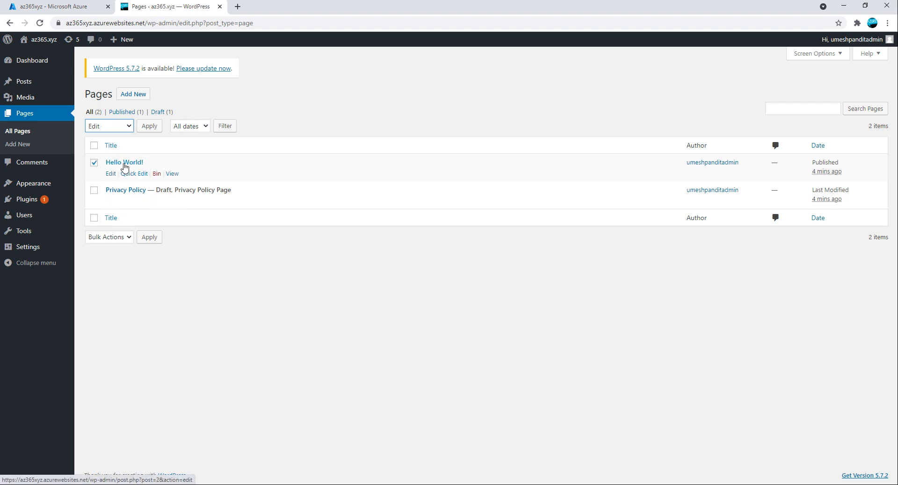
click(173, 174)
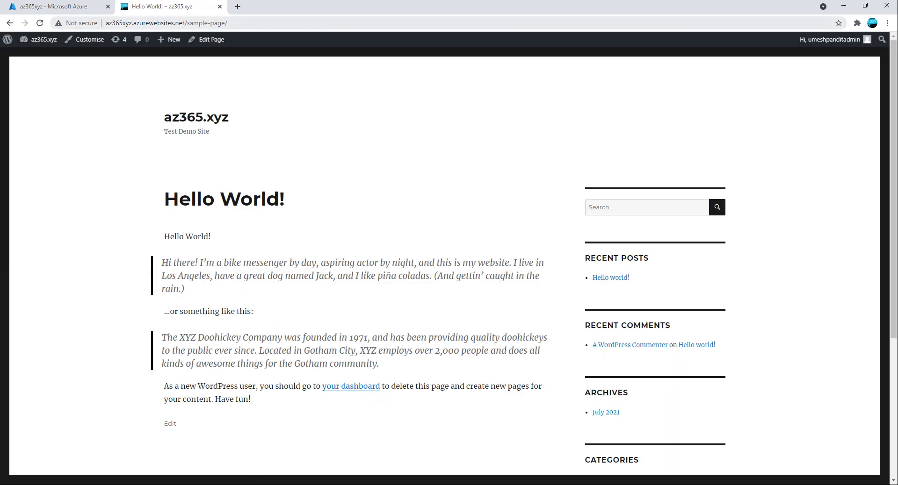
Try Edit Page, then go back from the login screen to the Hello World! page.
click(242, 22)
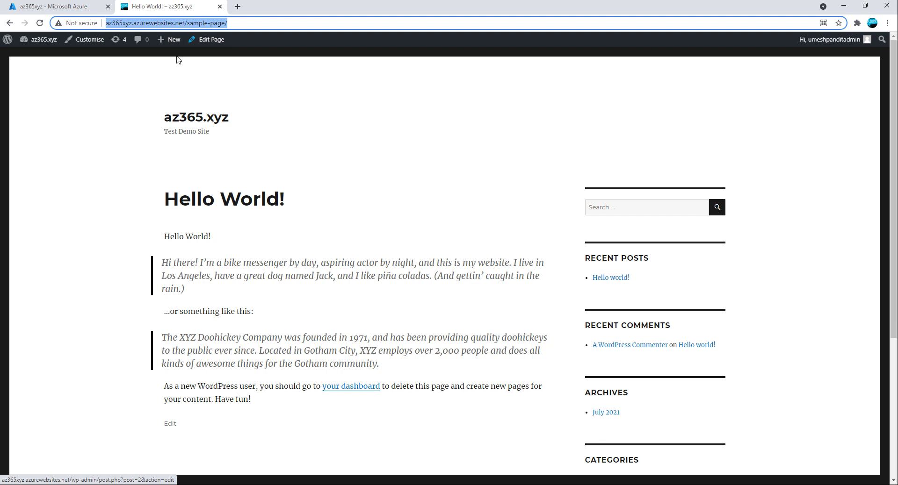
click(28, 40)
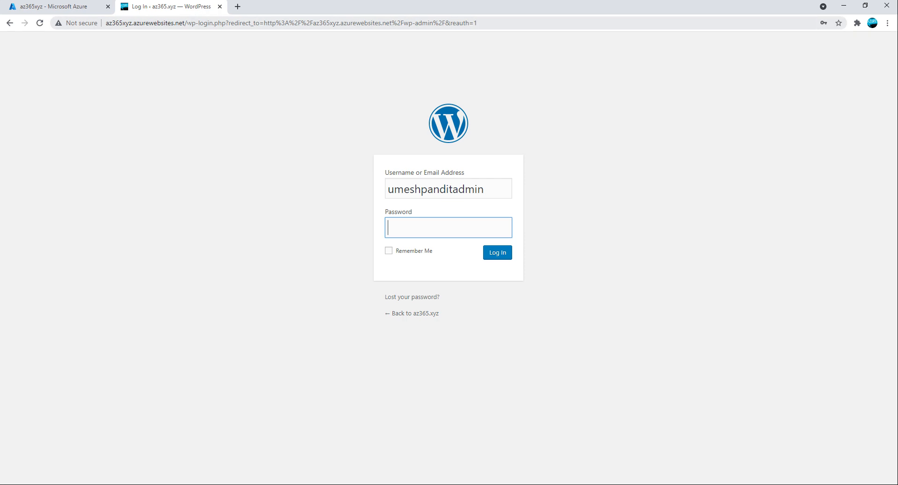
click(187, 23)
click(10, 22)
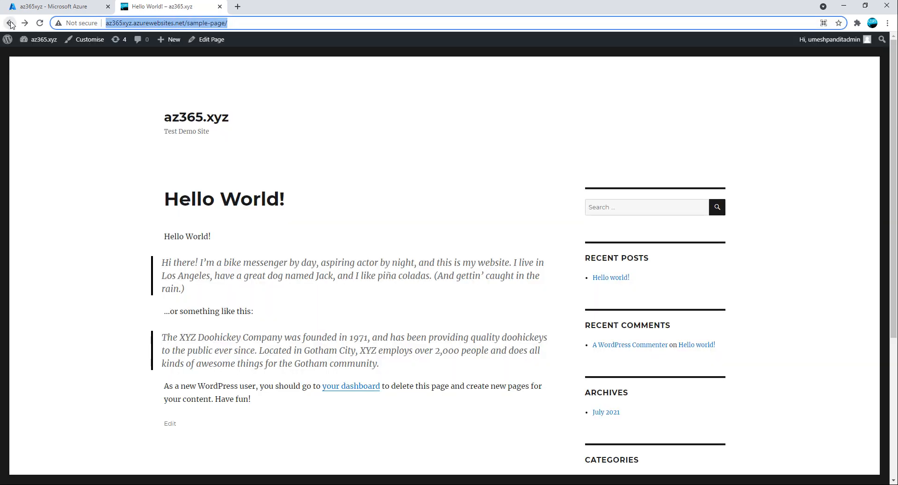
Select the page's address and open a Chrome Guest window.
click(228, 22)
key(ctrl+a)
key(ctrl+c)
click(872, 23)
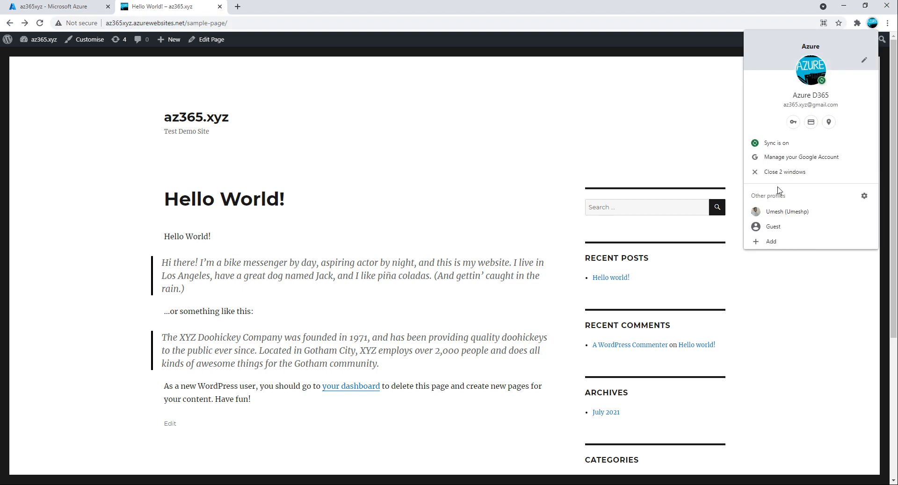
click(778, 226)
Load the Hello World! page as a guest and select 'az365xyz' from its address.
key(ctrl+v)
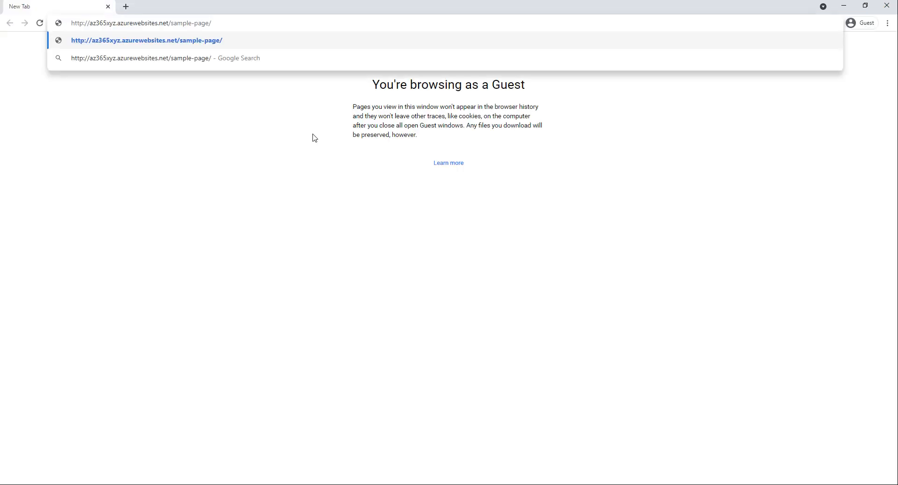
key(Return)
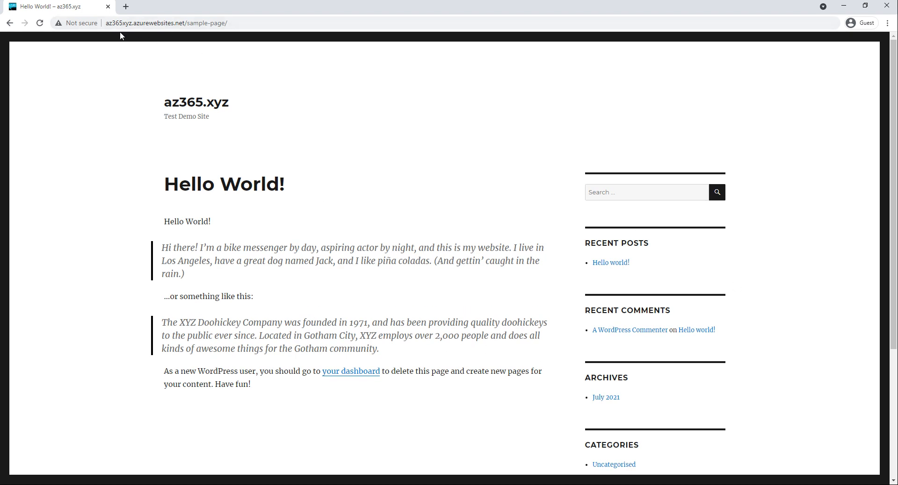
drag(106, 23, 182, 38)
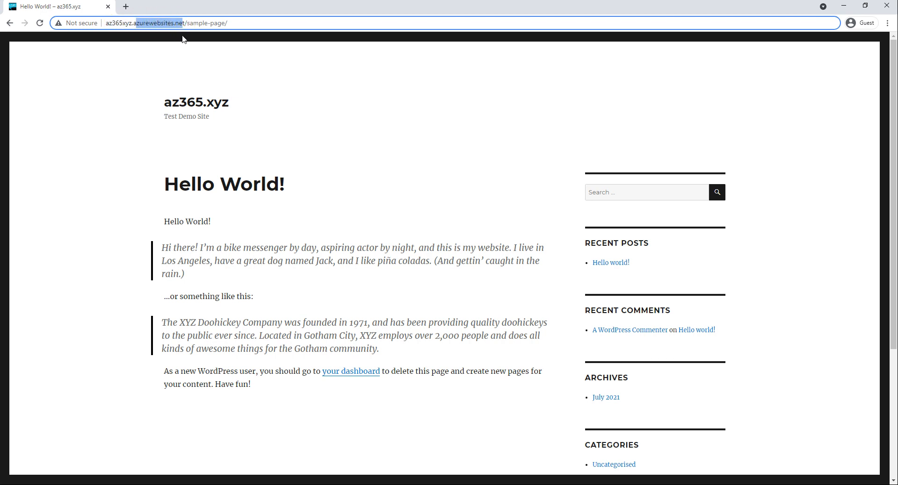
click(133, 23)
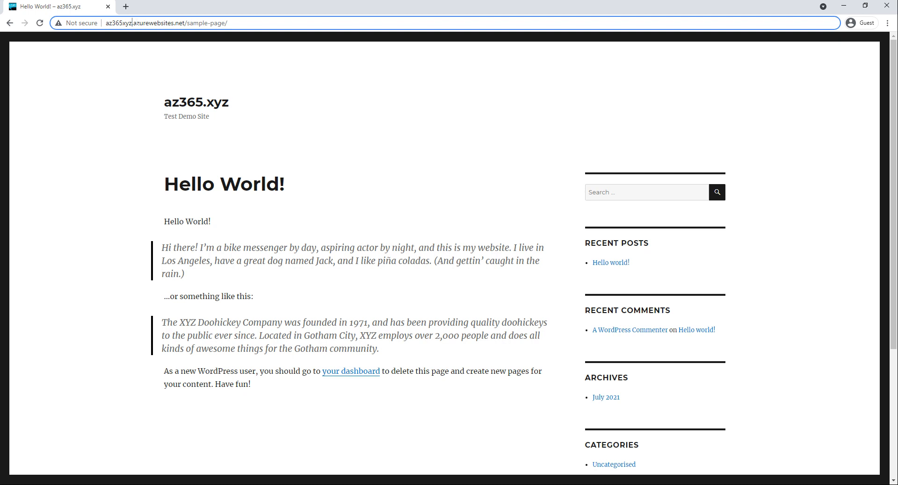
drag(132, 23, 104, 23)
key(ctrl+c)
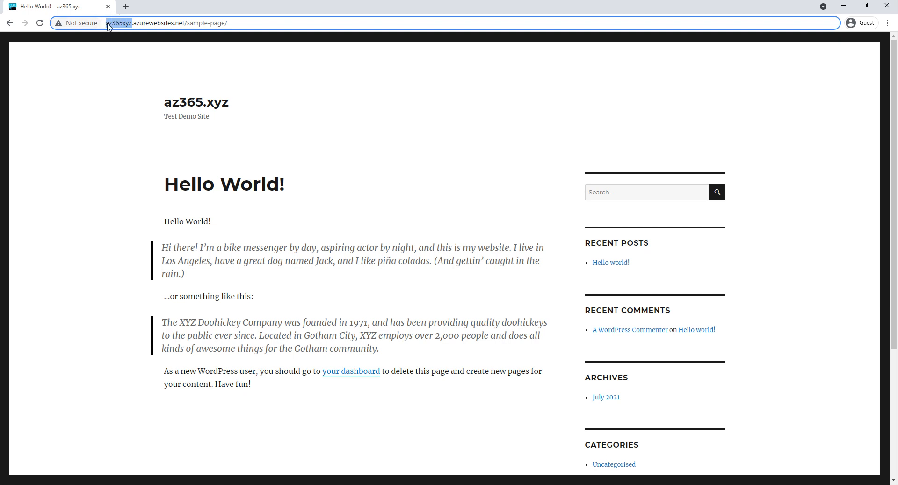
In a new tab, enter az365.xyz and load the custom-domain site.
click(123, 6)
key(ctrl+v)
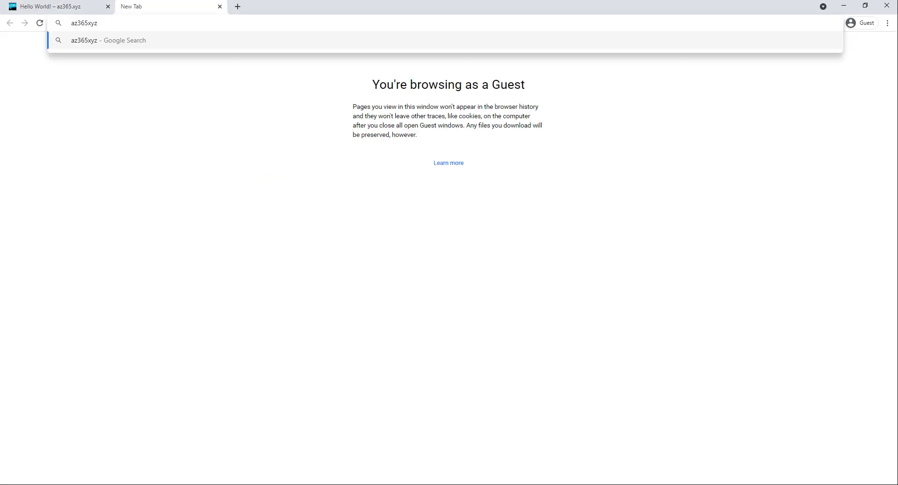
click(88, 24)
text(.)
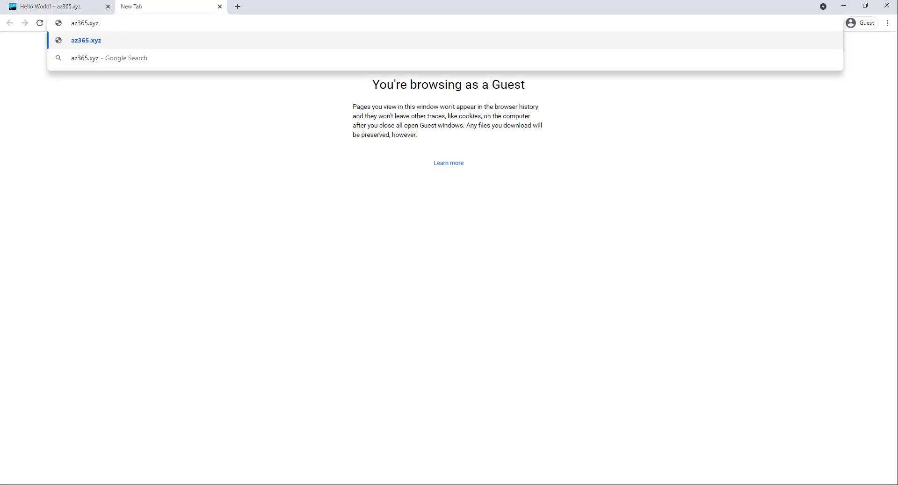
key(Return)
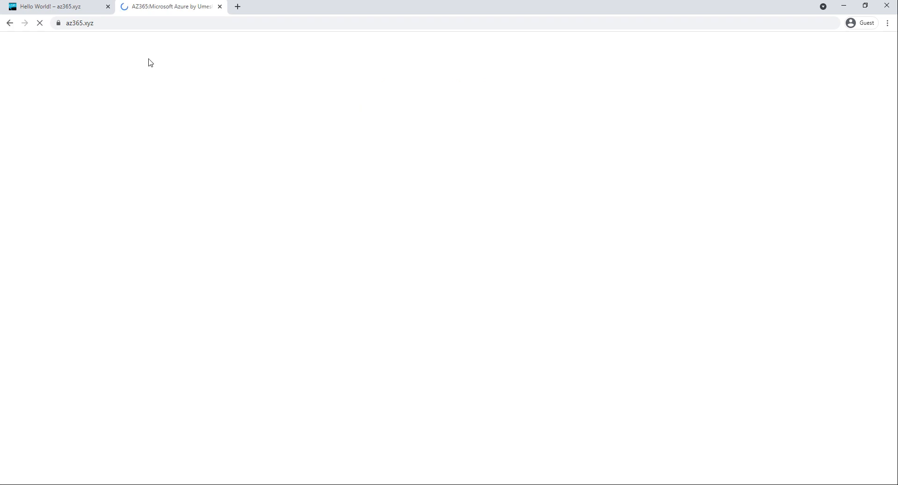